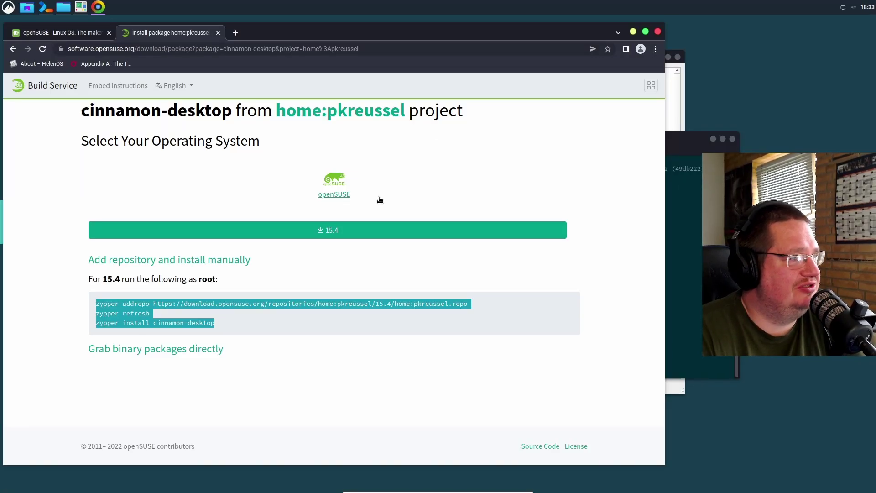
Step: Close the terminal and Home file manager windows, moving the browser and YaST aside
{"action": "left_click", "coordinate": [668, 164]}
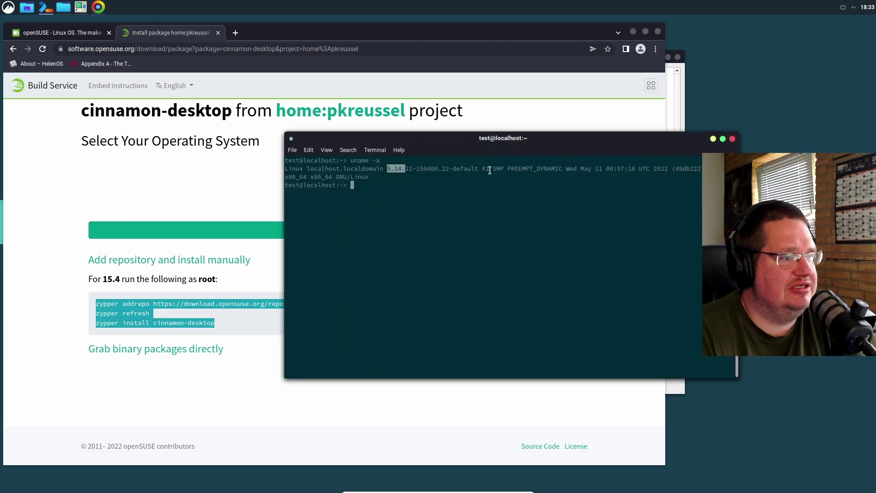
{"action": "left_click", "coordinate": [734, 141]}
{"action": "left_click_drag", "start_coordinate": [484, 34], "coordinate": [535, 216]}
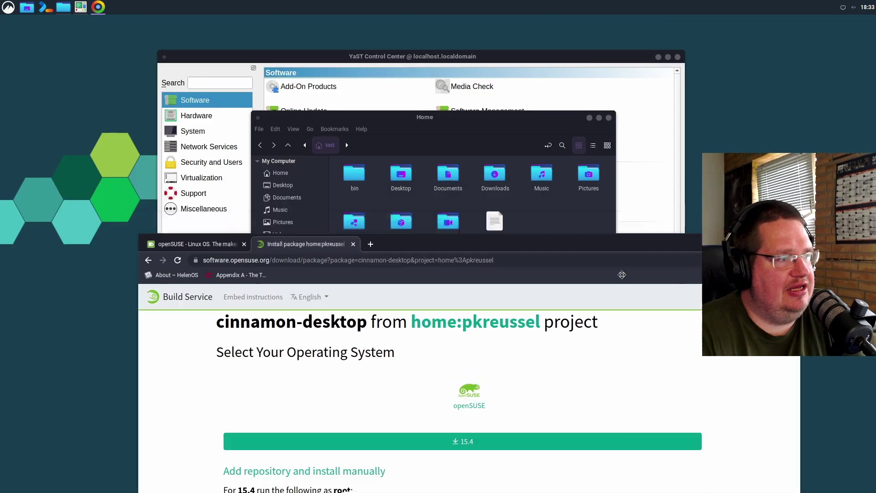
{"action": "left_click_drag", "start_coordinate": [578, 118], "coordinate": [620, 99]}
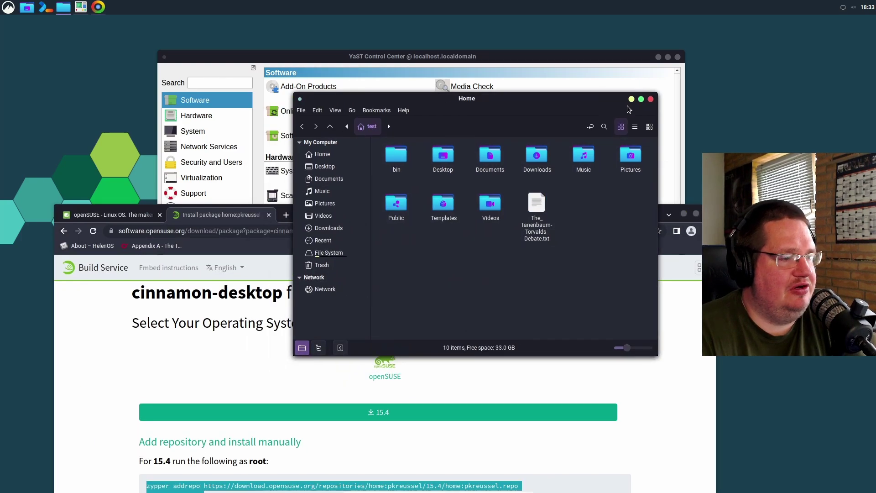
{"action": "left_click", "coordinate": [650, 99]}
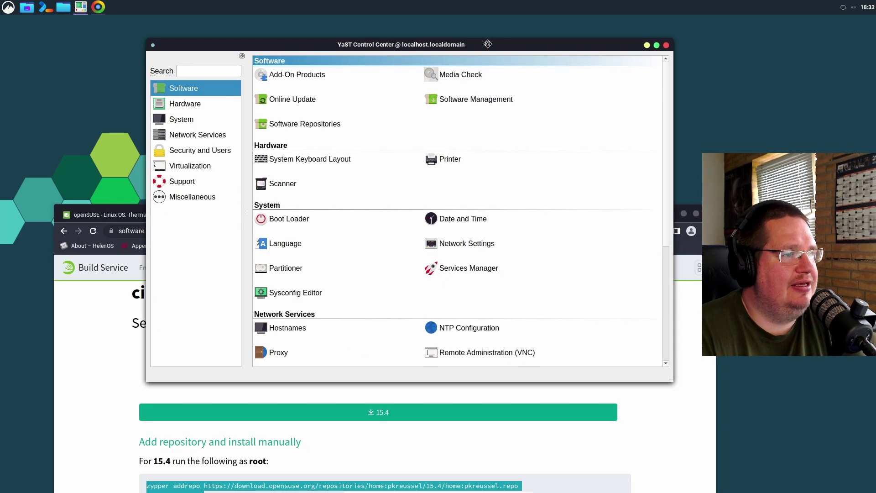
{"action": "left_click_drag", "start_coordinate": [499, 56], "coordinate": [487, 43]}
Step: Open Nemo's Help > About to confirm version 4.6.5, then close Nemo
{"action": "left_click", "coordinate": [63, 7]}
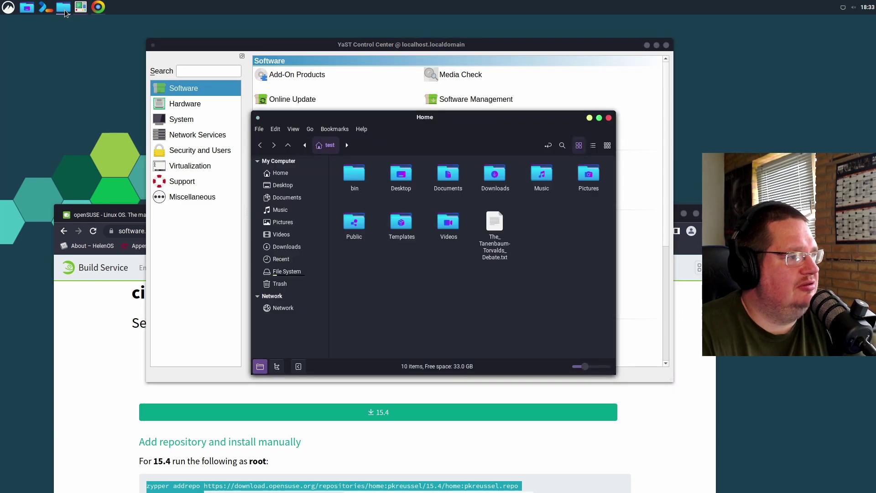
{"action": "left_click", "coordinate": [357, 129]}
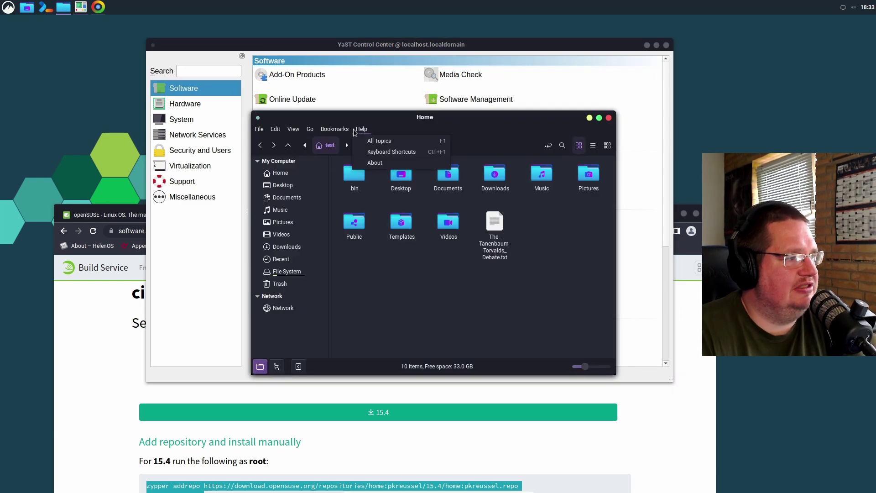
{"action": "left_click", "coordinate": [369, 163]}
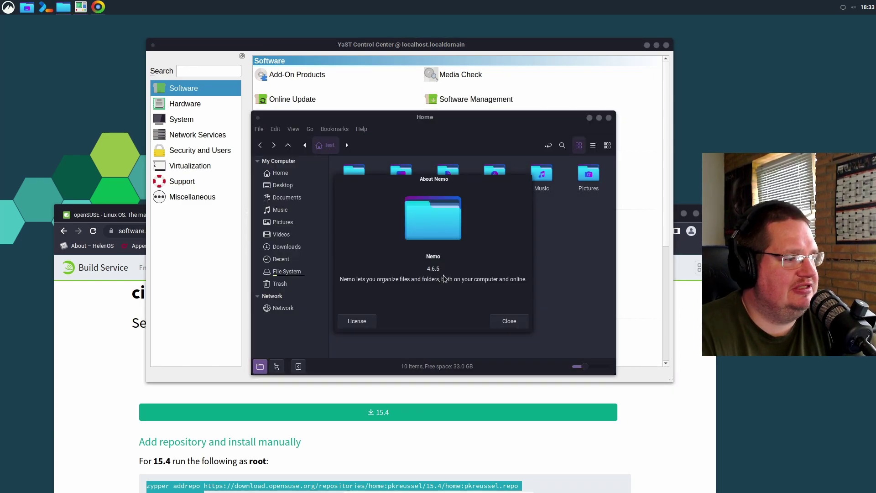
{"action": "left_click", "coordinate": [509, 321]}
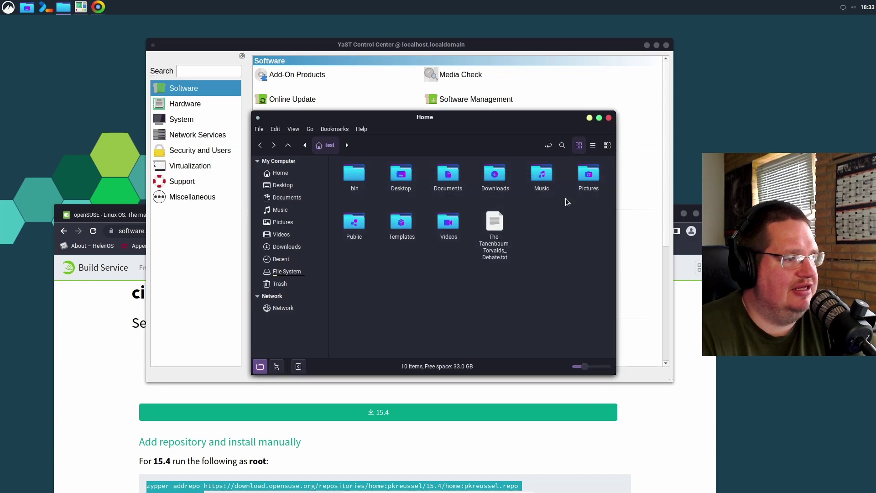
{"action": "left_click", "coordinate": [608, 120]}
Step: Close YaST, raise the browser and return to the cinnamon-desktop package page
{"action": "left_click", "coordinate": [646, 49]}
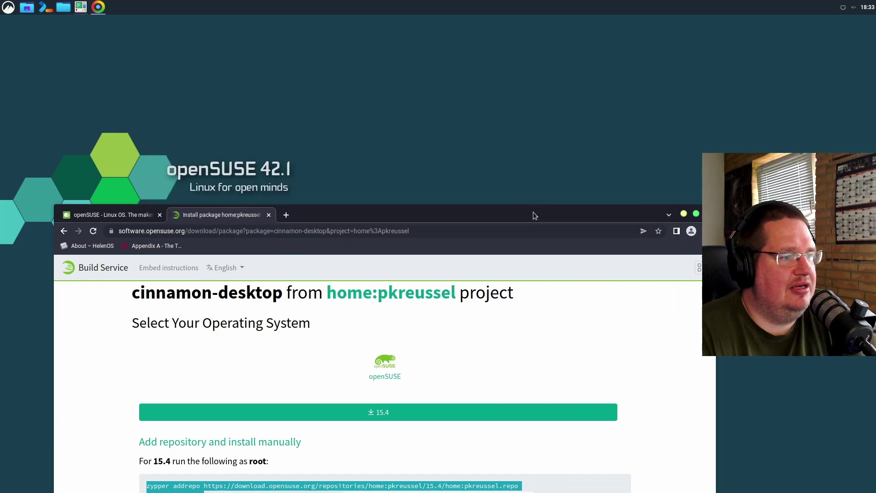
{"action": "left_click_drag", "start_coordinate": [531, 217], "coordinate": [573, 43]}
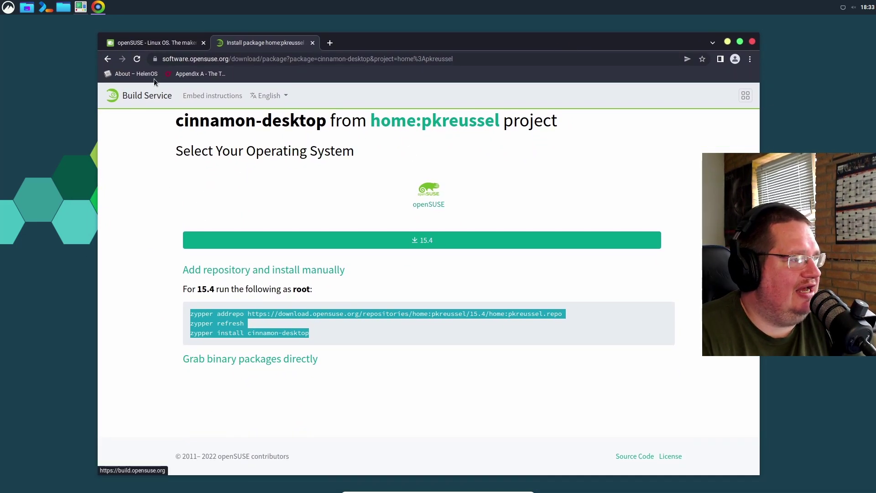
{"action": "left_click", "coordinate": [107, 59]}
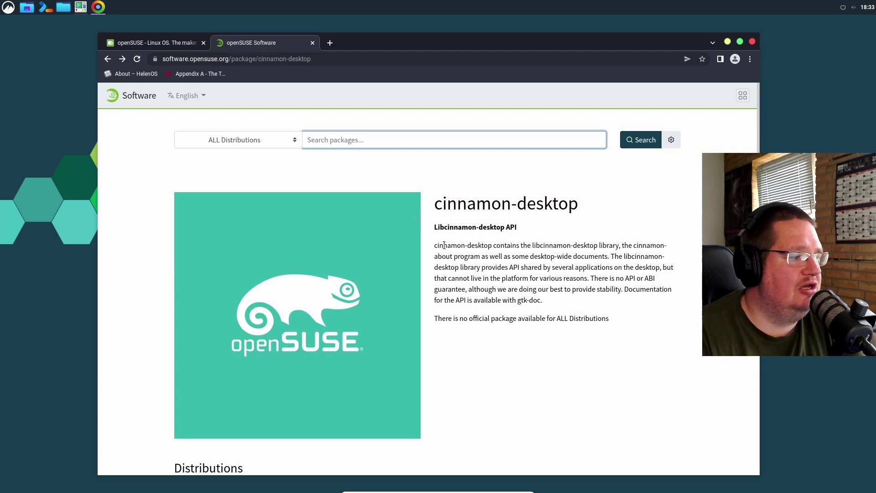
{"action": "scroll", "coordinate": [451, 249], "scroll_direction": "down", "scroll_amount": 3}
{"action": "scroll", "coordinate": [451, 250], "scroll_direction": "up", "scroll_amount": 3}
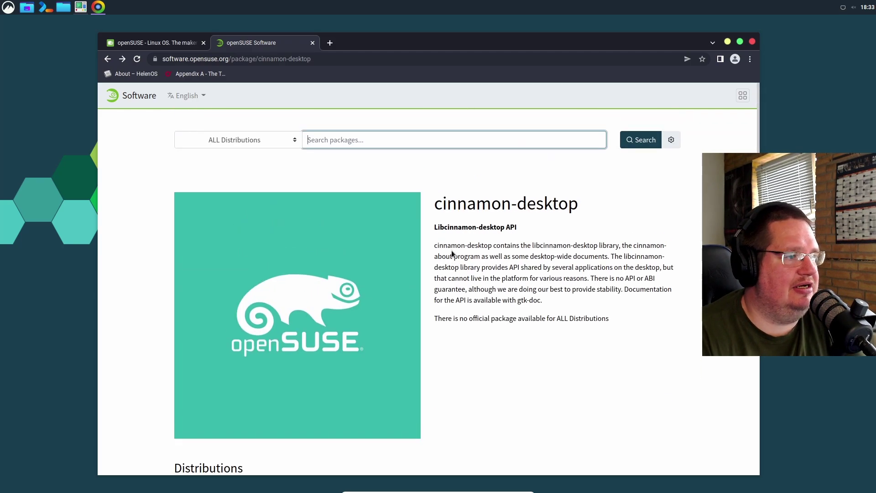
{"action": "scroll", "coordinate": [486, 241], "scroll_direction": "down", "scroll_amount": 3}
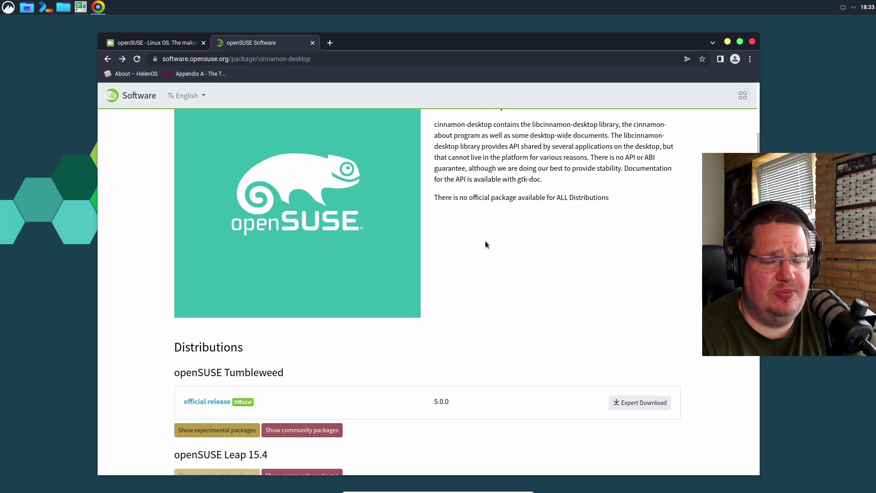
{"action": "scroll", "coordinate": [485, 241], "scroll_direction": "down", "scroll_amount": 3}
{"action": "scroll", "coordinate": [486, 244], "scroll_direction": "down", "scroll_amount": 1}
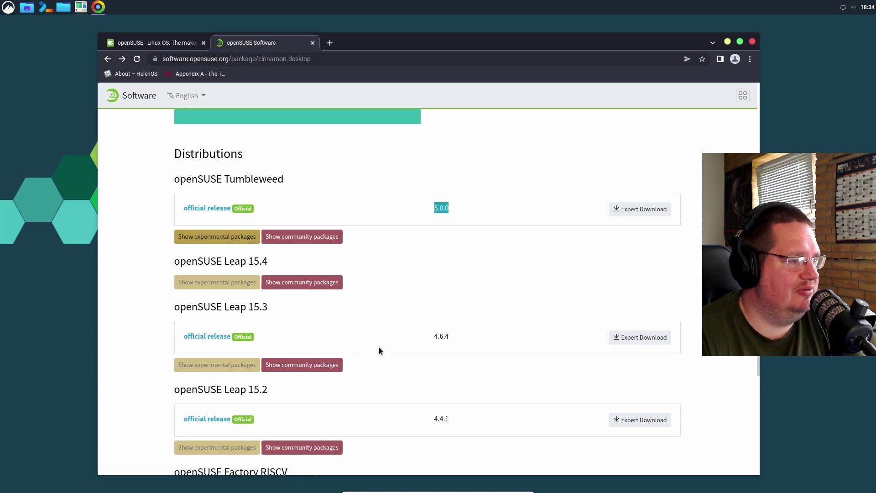
Step: Expand Leap 15.4 community packages and highlight the home:pkreussel 5.0.0 build
{"action": "left_click", "coordinate": [434, 336]}
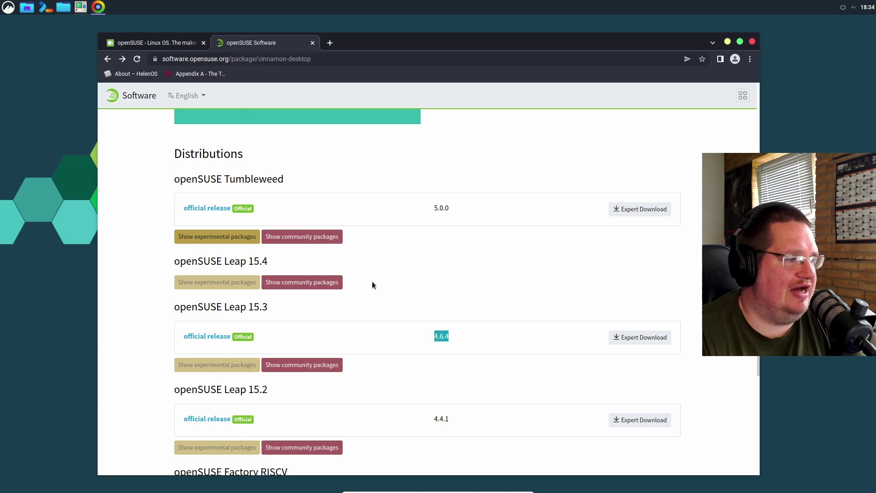
{"action": "left_click", "coordinate": [362, 273]}
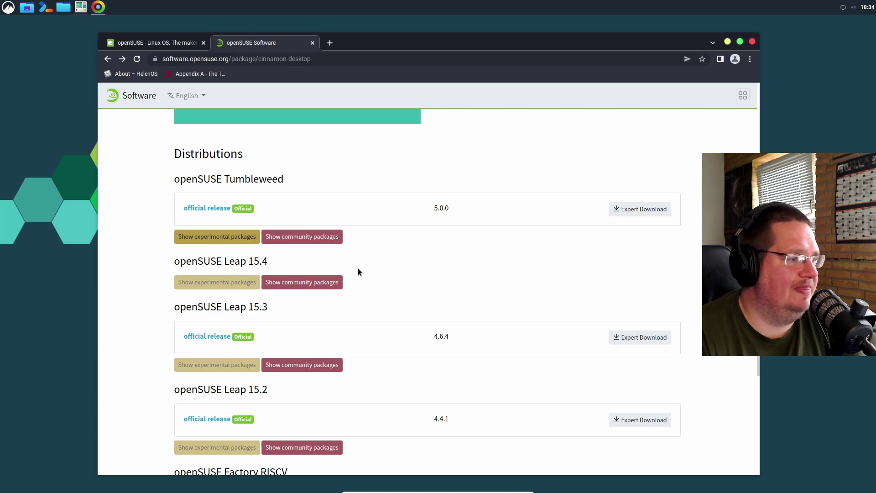
{"action": "left_click", "coordinate": [287, 283]}
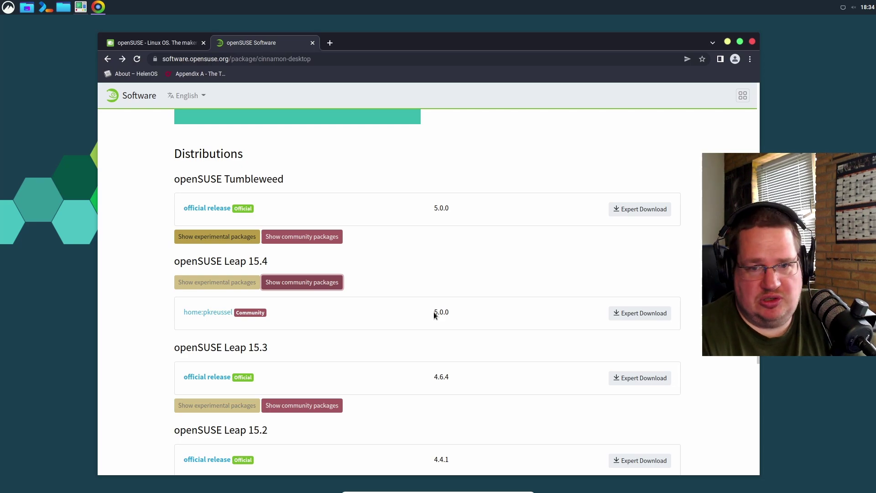
{"action": "left_click_drag", "start_coordinate": [434, 311], "coordinate": [450, 316]}
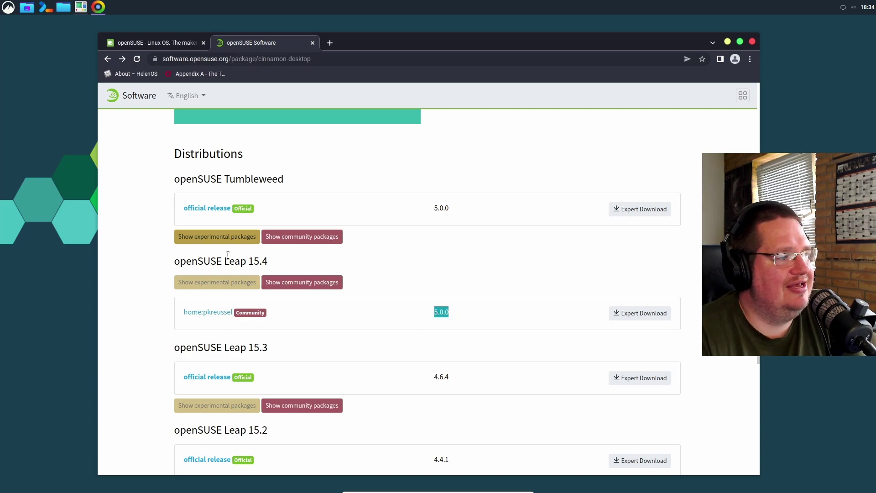
{"action": "left_click_drag", "start_coordinate": [180, 264], "coordinate": [278, 265]}
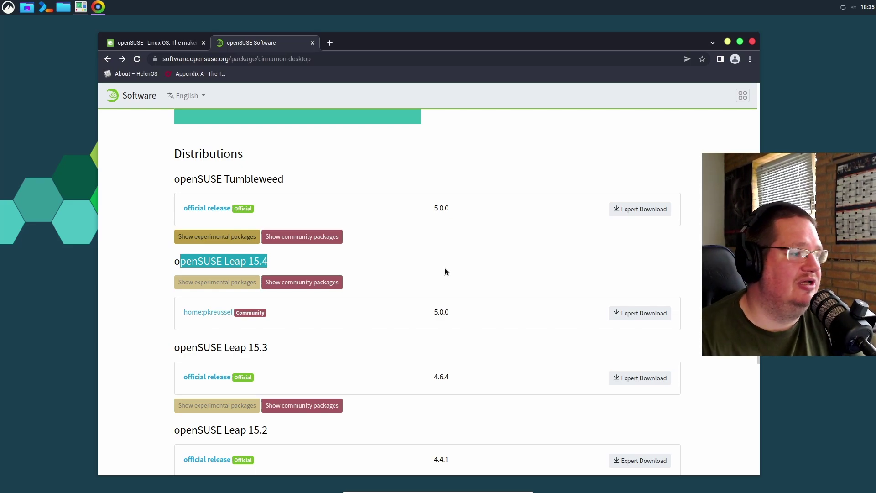
Step: Open the home:pkreussel Leap 15.4 install page and reveal its manual zypper commands
{"action": "left_click_drag", "start_coordinate": [390, 43], "coordinate": [360, 34]}
{"action": "scroll", "coordinate": [352, 171], "scroll_direction": "up", "scroll_amount": 4}
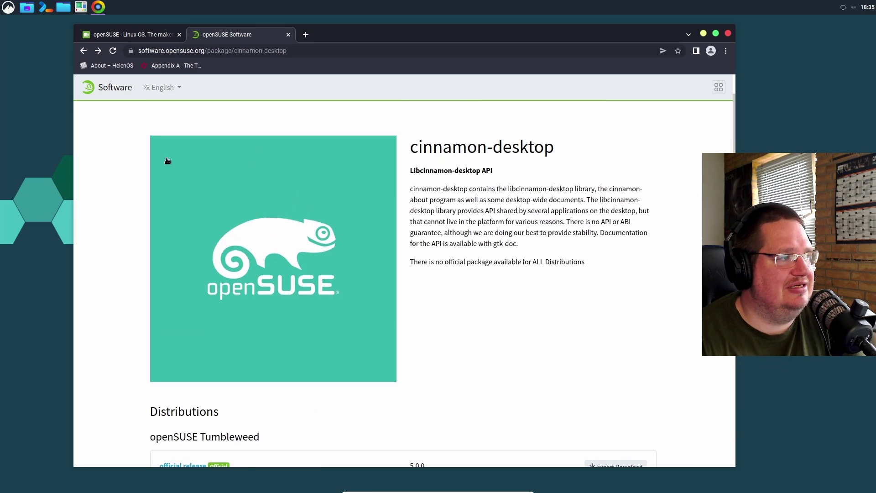
{"action": "scroll", "coordinate": [196, 197], "scroll_direction": "up", "scroll_amount": 1}
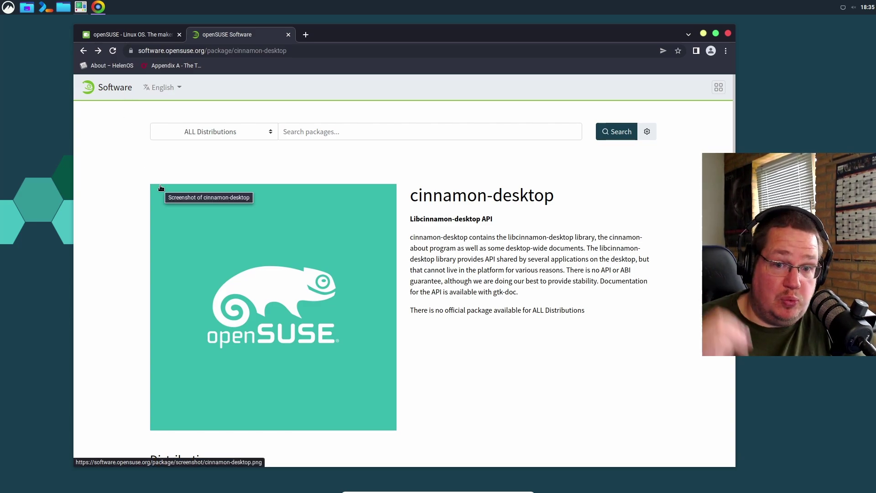
{"action": "scroll", "coordinate": [361, 259], "scroll_direction": "down", "scroll_amount": 5}
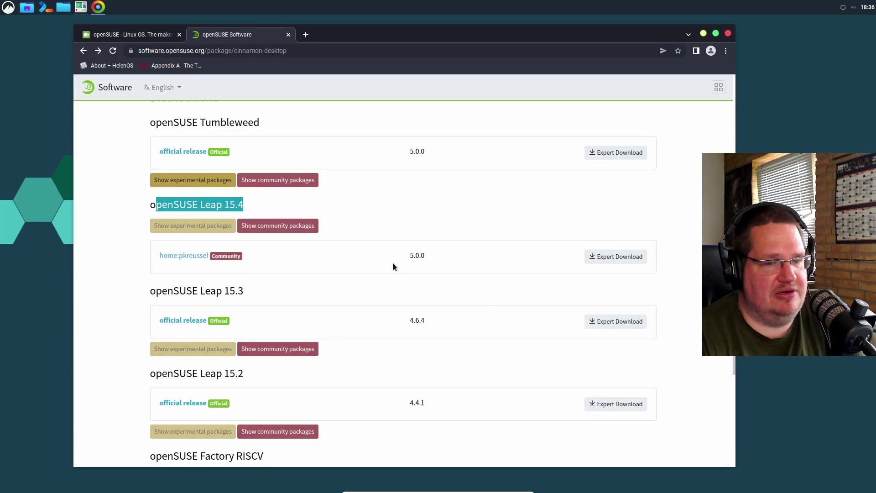
{"action": "left_click", "coordinate": [604, 259]}
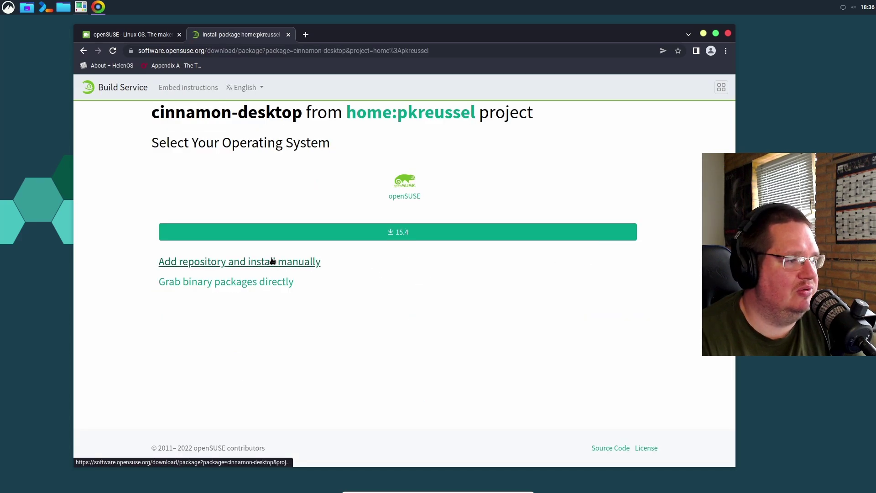
{"action": "left_click", "coordinate": [373, 232]}
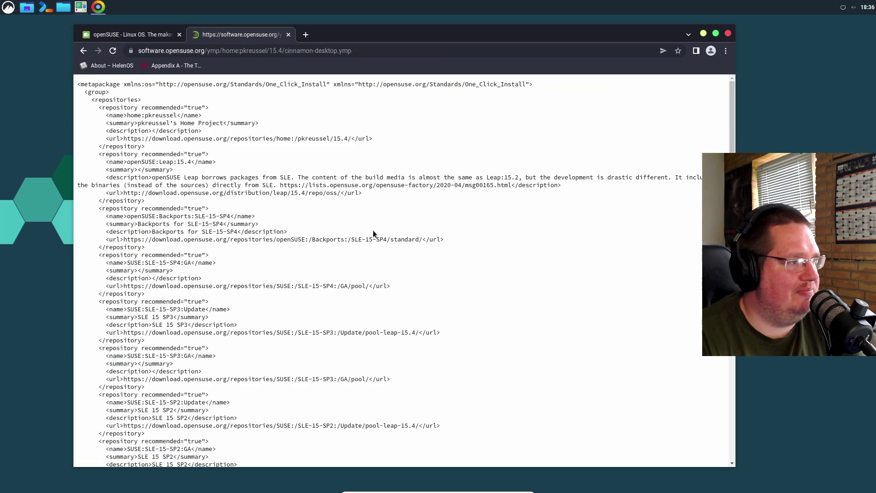
{"action": "left_click", "coordinate": [84, 50]}
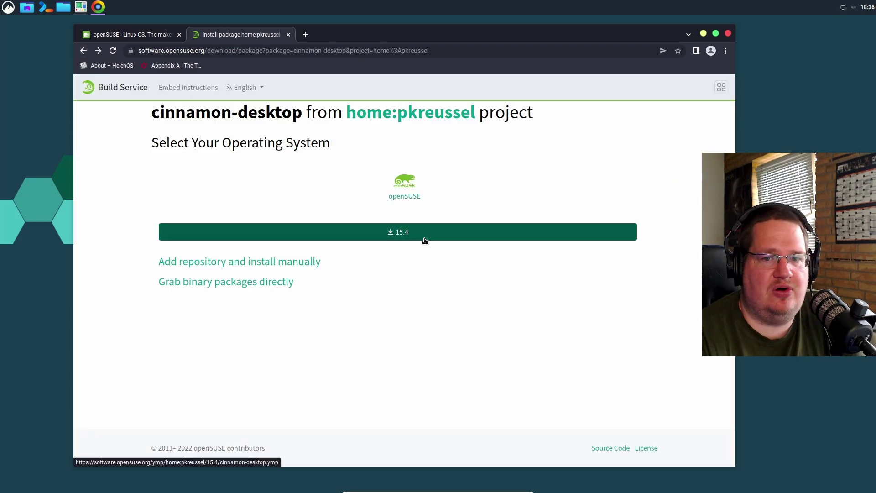
{"action": "left_click", "coordinate": [269, 262]}
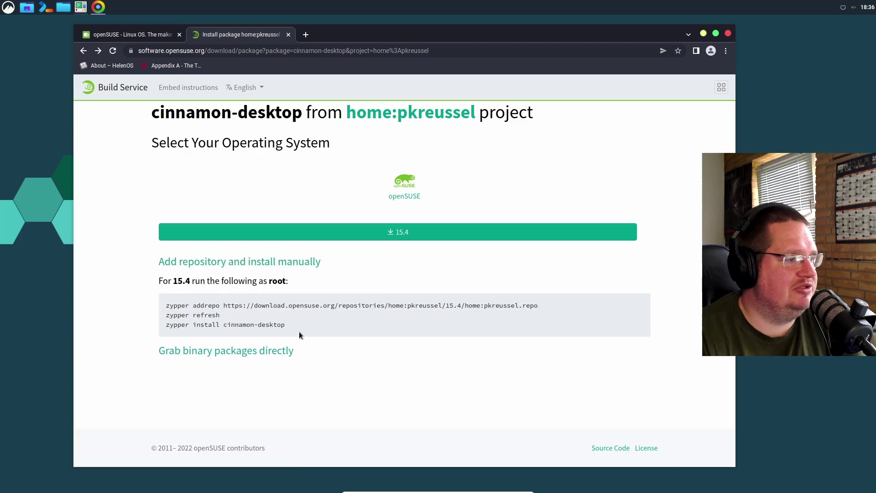
{"action": "left_click", "coordinate": [378, 232]}
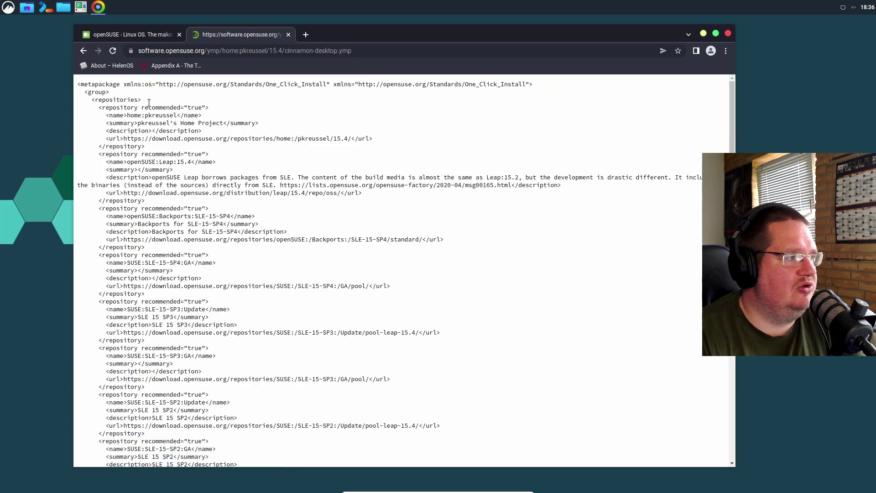
{"action": "left_click", "coordinate": [83, 51]}
Step: Save the Leap 15.4 one-click link as cinnamon-desktop.ymp in Downloads
{"action": "right_click", "coordinate": [342, 234]}
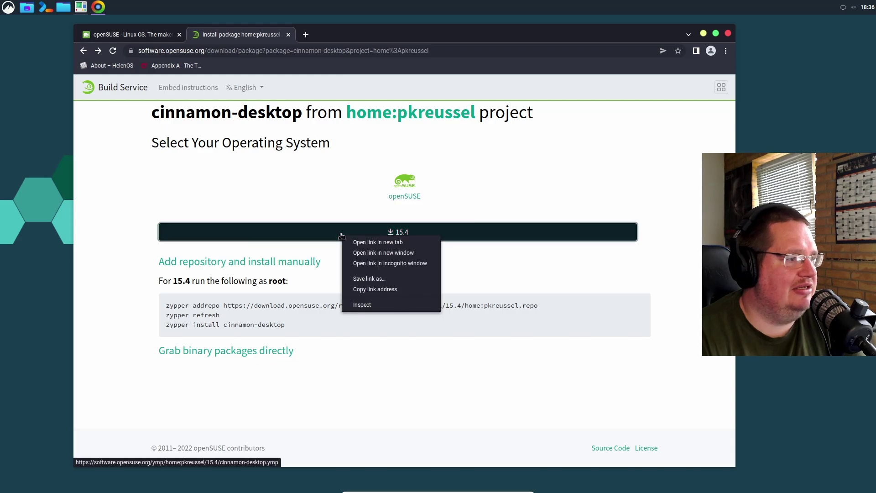
{"action": "left_click", "coordinate": [374, 280]}
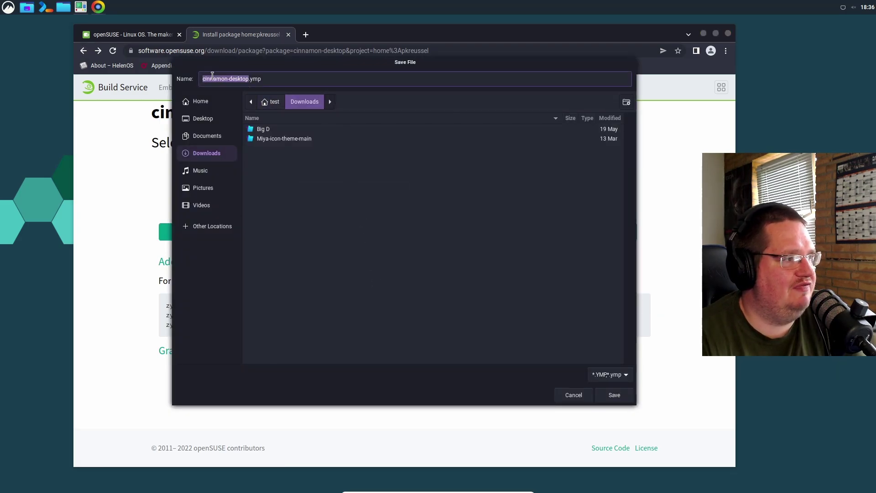
{"action": "left_click_drag", "start_coordinate": [264, 78], "coordinate": [202, 80]}
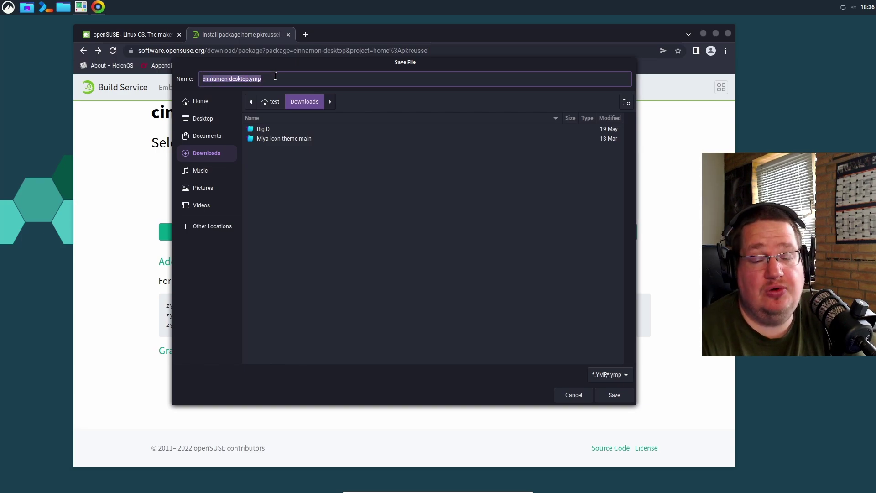
{"action": "left_click", "coordinate": [612, 395]}
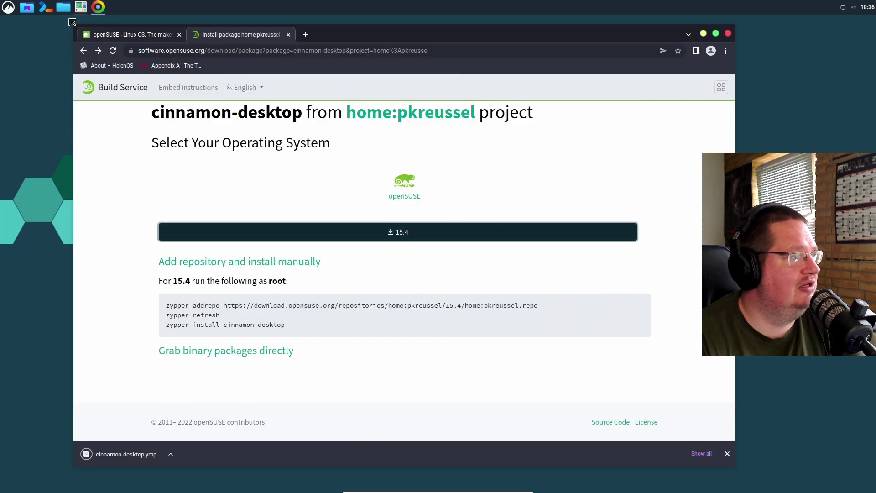
{"action": "left_click", "coordinate": [62, 8]}
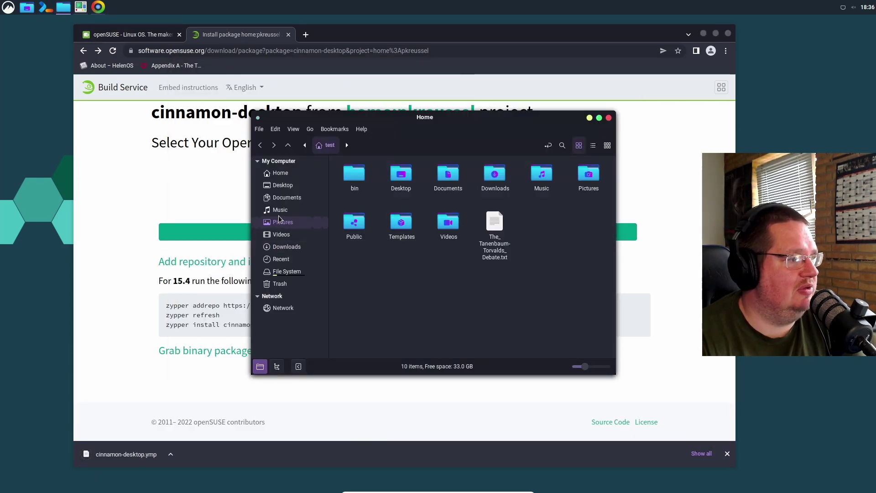
{"action": "left_click", "coordinate": [286, 247]}
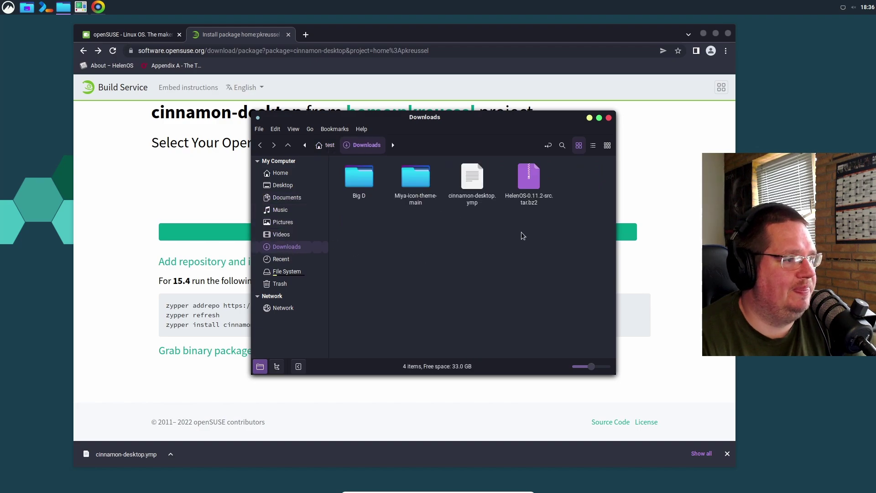
{"action": "right_click", "coordinate": [482, 203]}
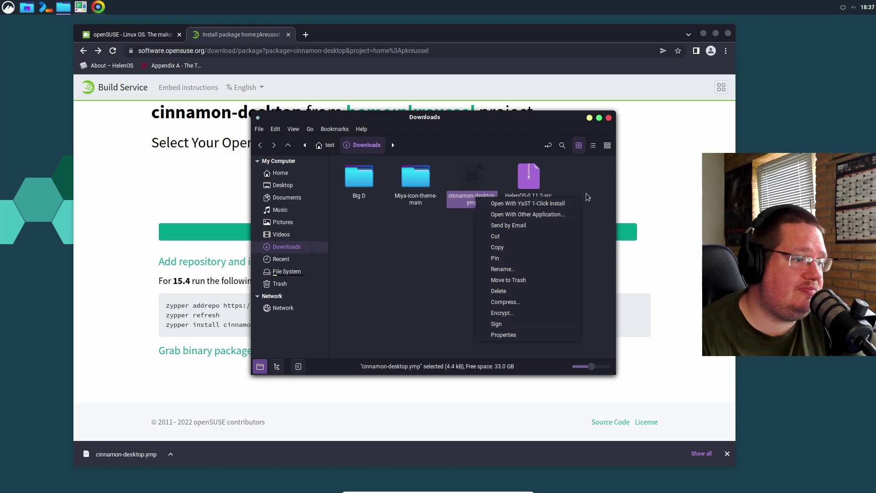
{"action": "left_click", "coordinate": [606, 157]}
{"action": "left_click", "coordinate": [81, 8]}
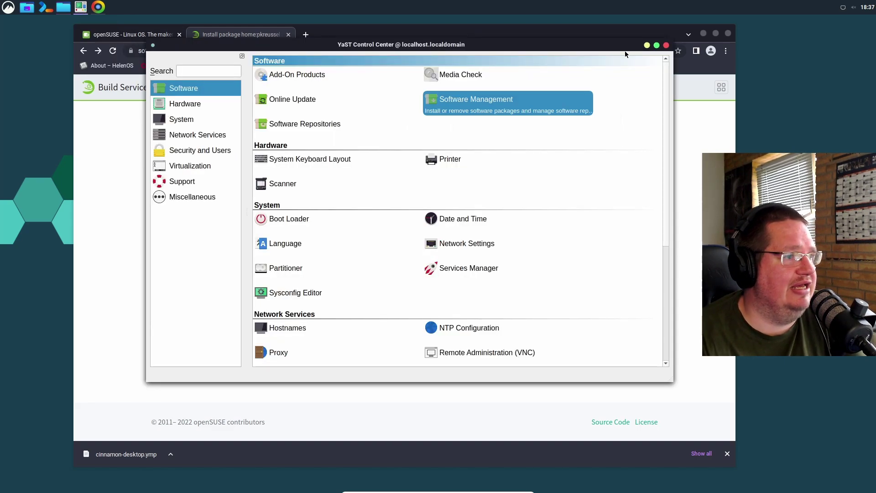
{"action": "left_click", "coordinate": [665, 45]}
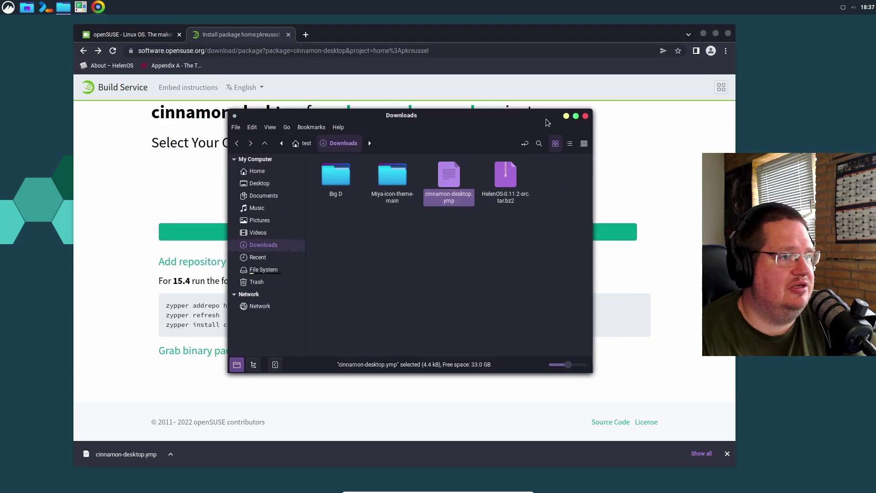
{"action": "left_click", "coordinate": [585, 116]}
{"action": "left_click_drag", "start_coordinate": [286, 324], "coordinate": [164, 302]}
{"action": "left_click", "coordinate": [349, 325]}
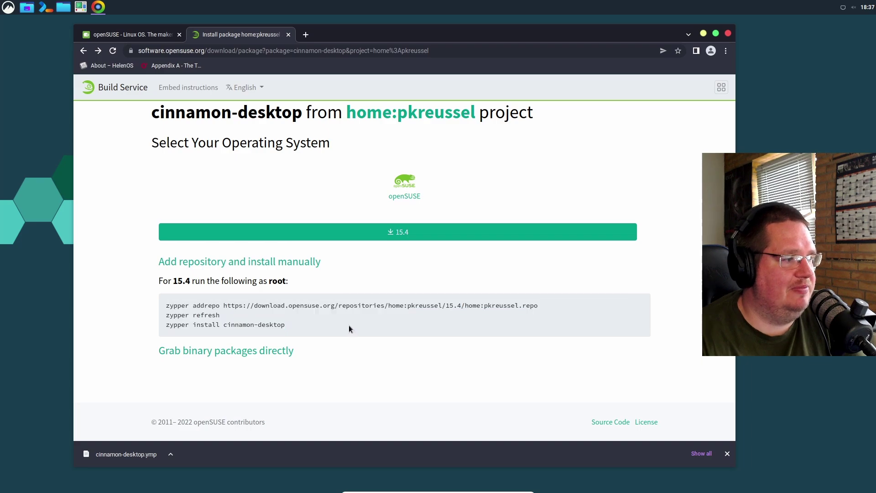
Step: Open and arrange a terminal, then become root with sudo -i
{"action": "left_click", "coordinate": [43, 8]}
{"action": "left_click_drag", "start_coordinate": [287, 137], "coordinate": [147, 74]}
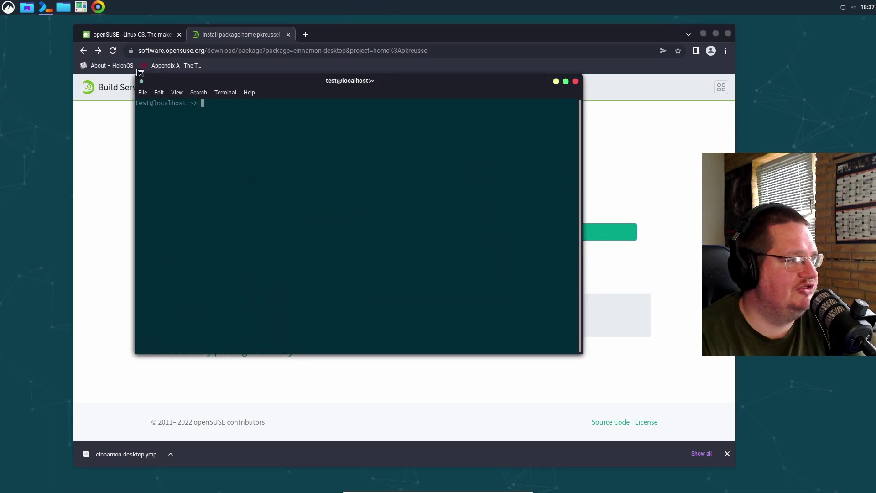
{"action": "left_click_drag", "start_coordinate": [274, 77], "coordinate": [123, 53]}
{"action": "left_click_drag", "start_coordinate": [375, 35], "coordinate": [448, 36]}
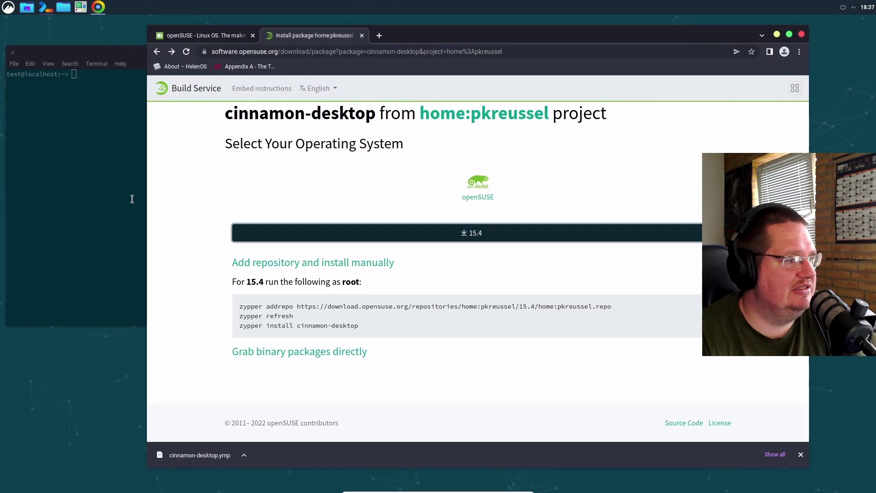
{"action": "left_click", "coordinate": [112, 192]}
{"action": "type", "text": "sudo "}
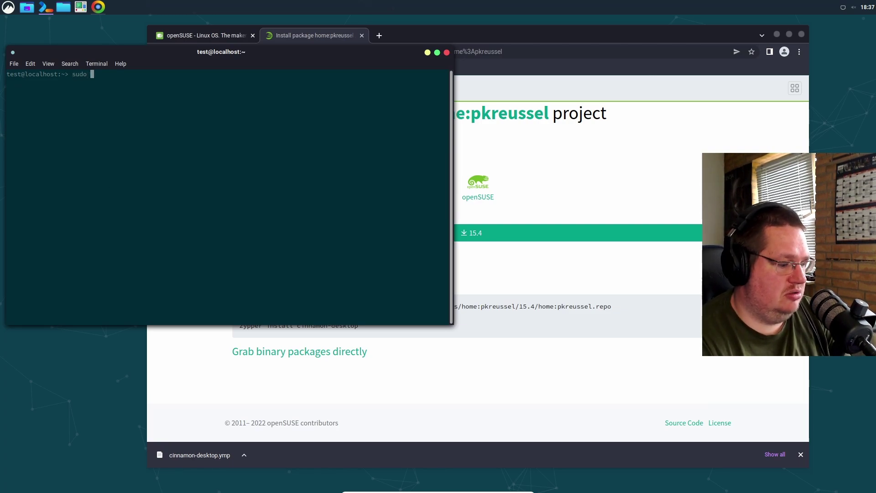
{"action": "type", "text": "-i"}
{"action": "key", "text": "Return"}
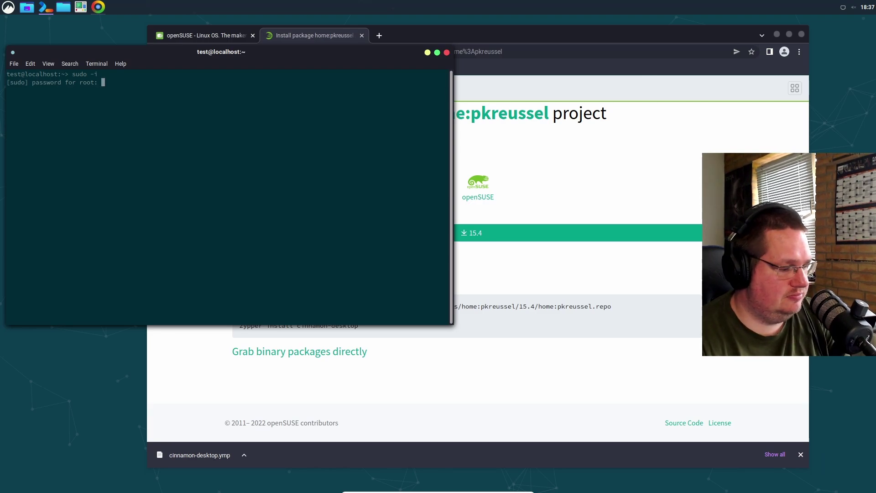
{"action": "key", "text": "Return"}
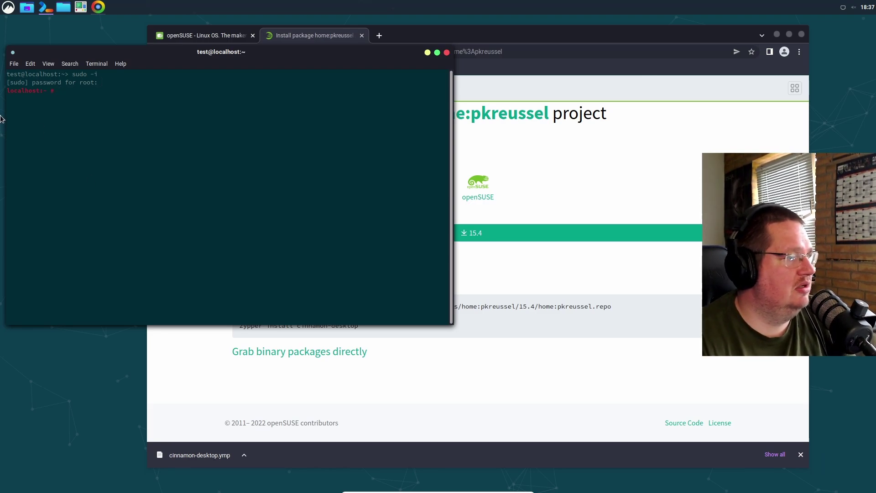
Step: Copy the zypper addrepo line from the page and run it in the root shell
{"action": "left_click", "coordinate": [424, 32]}
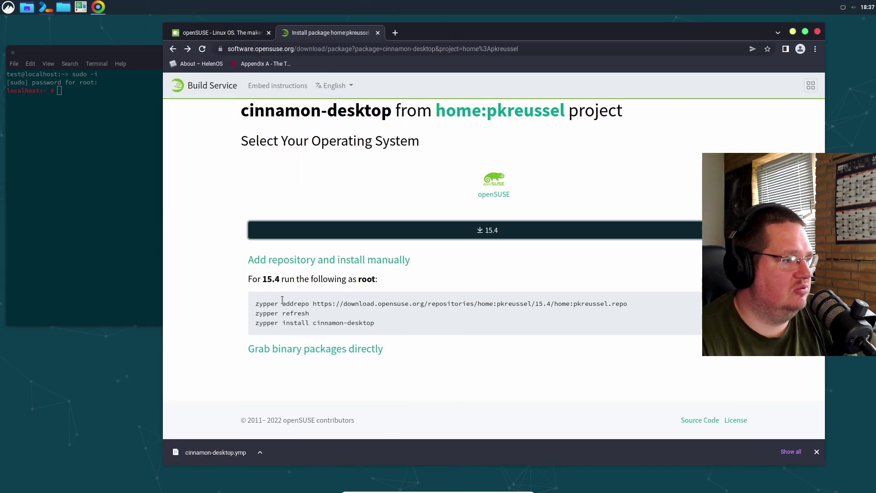
{"action": "left_click_drag", "start_coordinate": [255, 303], "coordinate": [627, 304]}
{"action": "right_click", "coordinate": [625, 303]}
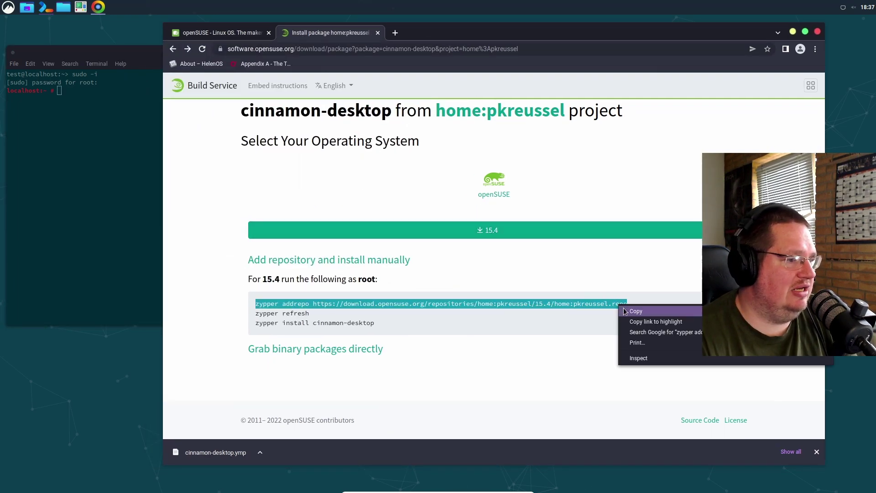
{"action": "left_click", "coordinate": [623, 307]}
{"action": "left_click", "coordinate": [141, 146]}
{"action": "key", "text": "ctrl+shift+v"}
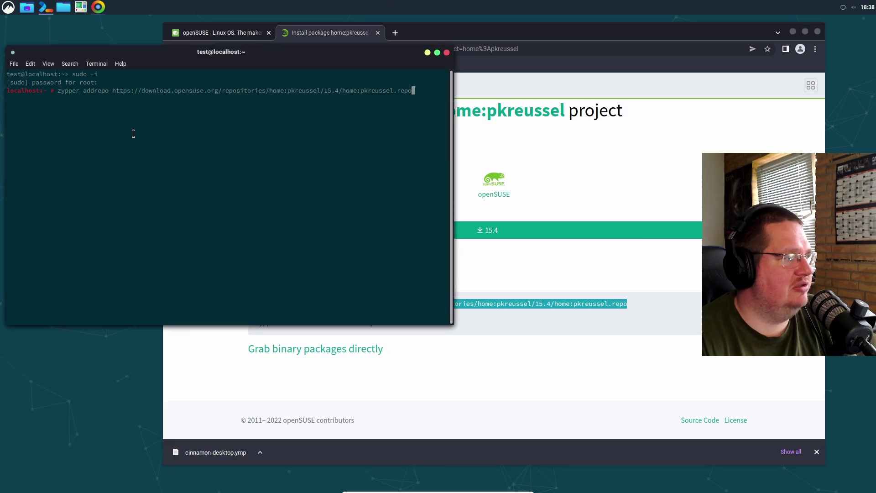
{"action": "key", "text": "Return"}
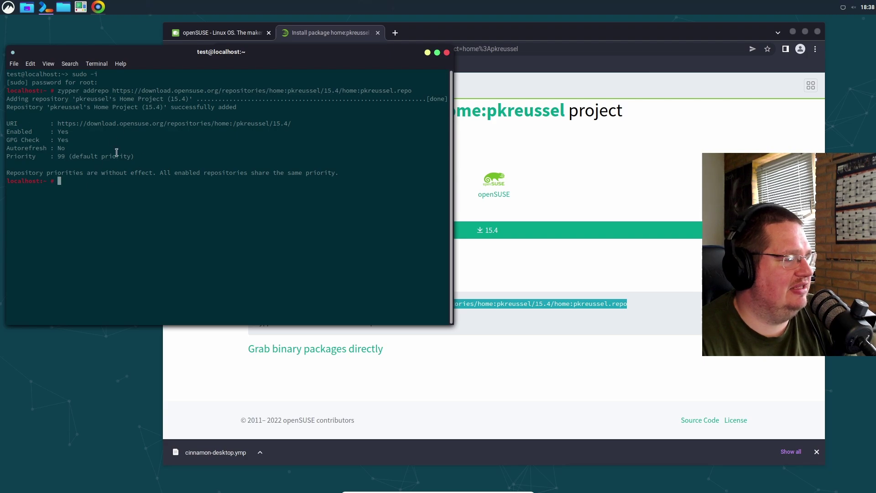
Step: Copy zypper refresh from the install page and run it in the root shell
{"action": "left_click", "coordinate": [511, 42]}
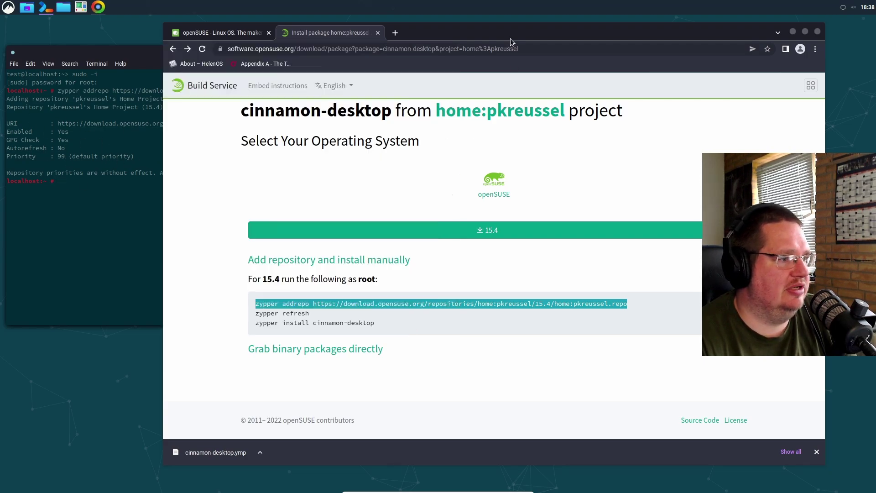
{"action": "left_click_drag", "start_coordinate": [313, 314], "coordinate": [259, 313]}
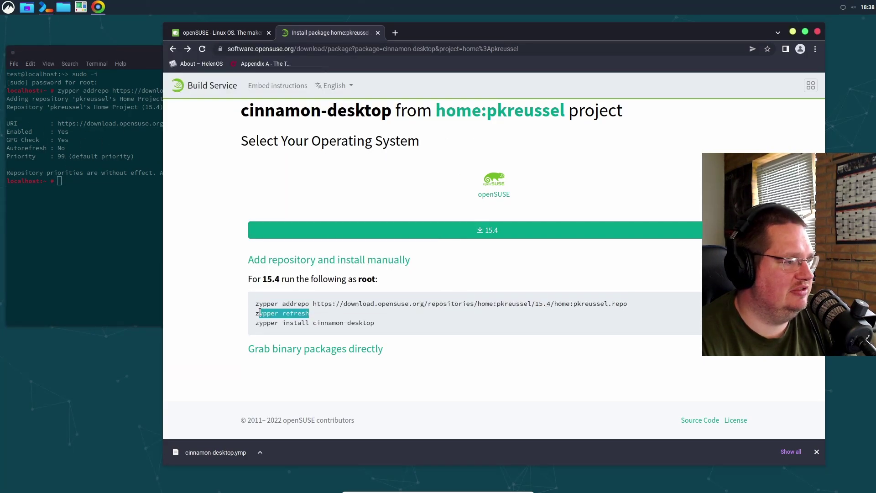
{"action": "right_click", "coordinate": [255, 314]}
{"action": "left_click", "coordinate": [267, 319]}
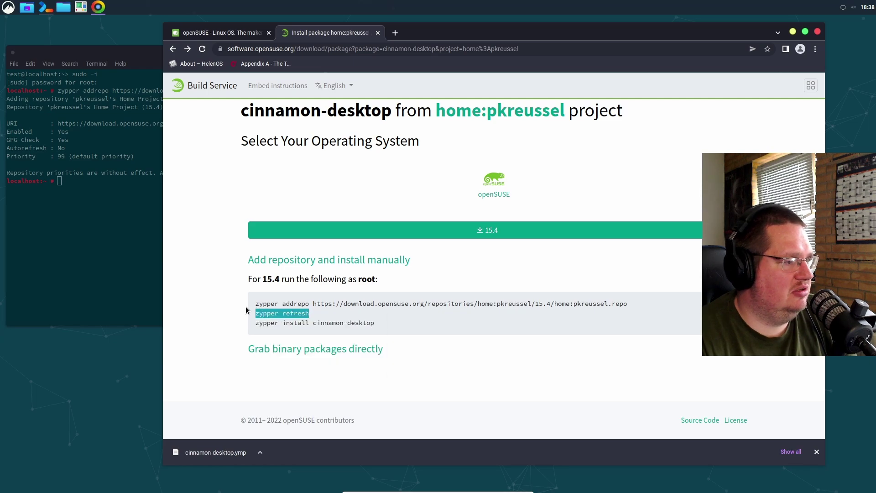
{"action": "left_click", "coordinate": [100, 208]}
{"action": "key", "text": "ctrl+shift+v"}
{"action": "key", "text": "Return"}
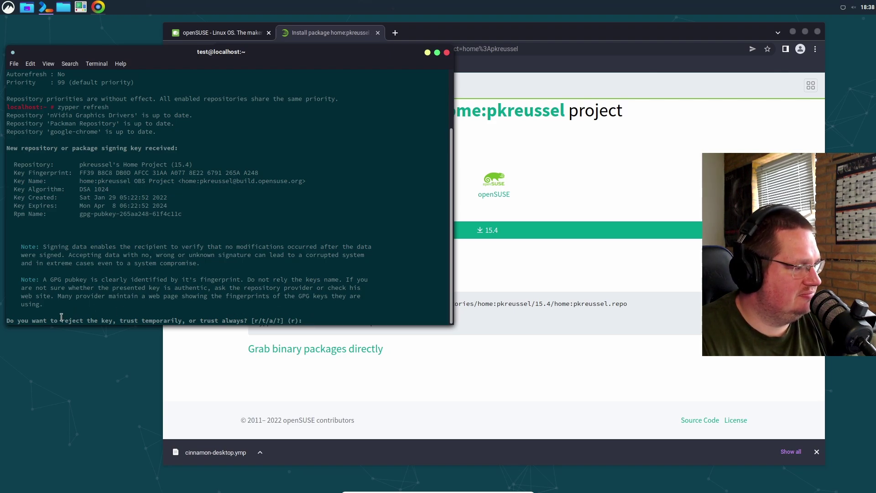
Step: Answer 'a' to always trust the pkreussel signing key
{"action": "left_click_drag", "start_coordinate": [61, 318], "coordinate": [6, 320]}
{"action": "left_click", "coordinate": [291, 318]}
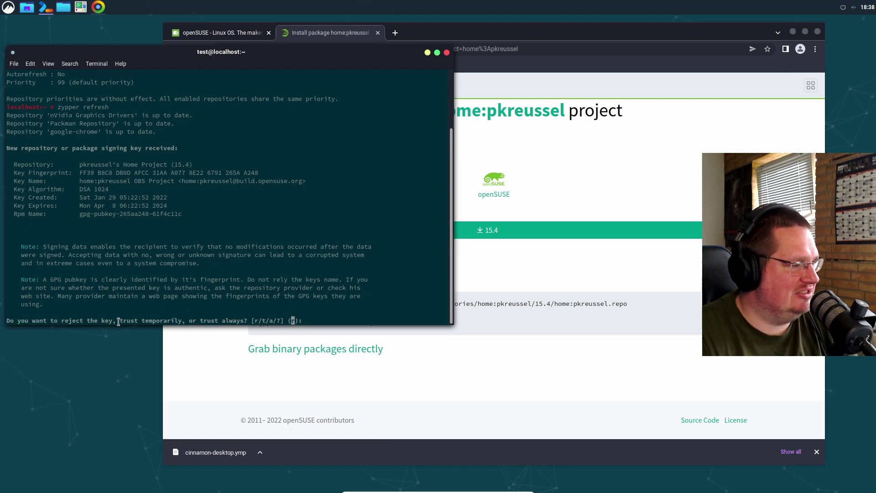
{"action": "left_click_drag", "start_coordinate": [118, 320], "coordinate": [180, 320]}
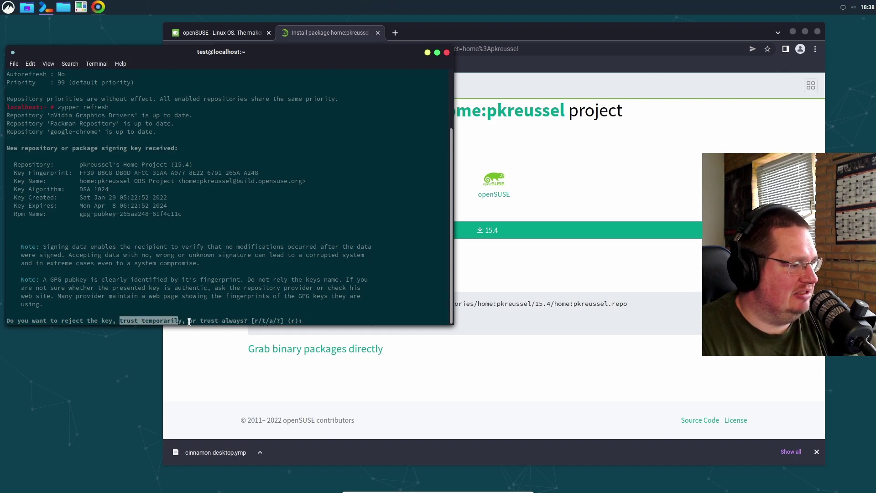
{"action": "left_click_drag", "start_coordinate": [189, 320], "coordinate": [244, 321]}
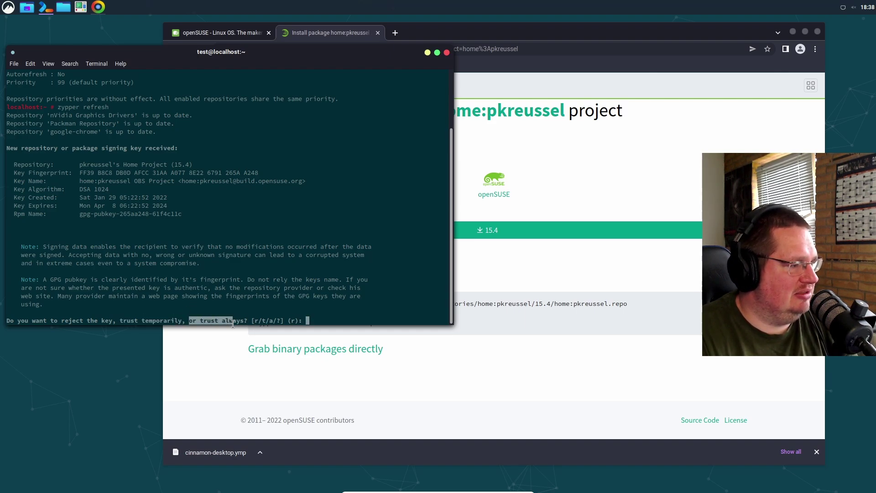
{"action": "left_click", "coordinate": [308, 319]}
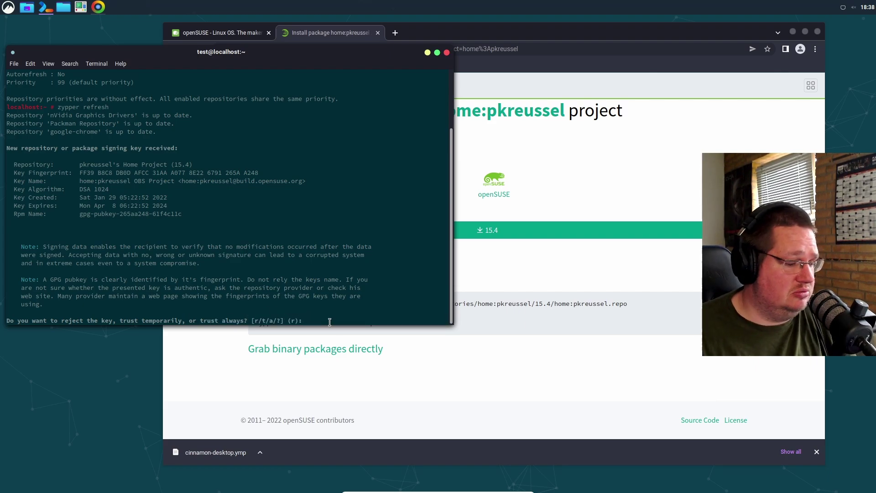
{"action": "type", "text": "a"}
{"action": "key", "text": "Return"}
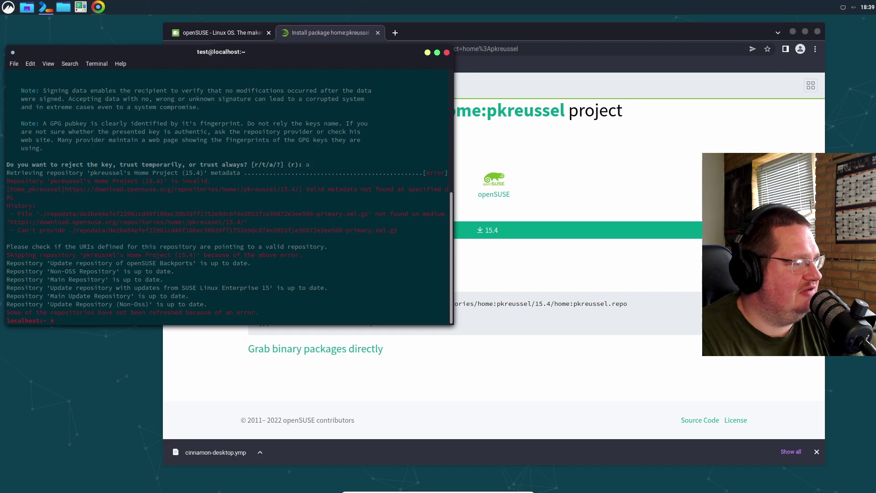
{"action": "type", "text": "zypper refresh"}
Step: Rerun zypper refresh so the pkreussel repository cache gets built
{"action": "key", "text": "Return"}
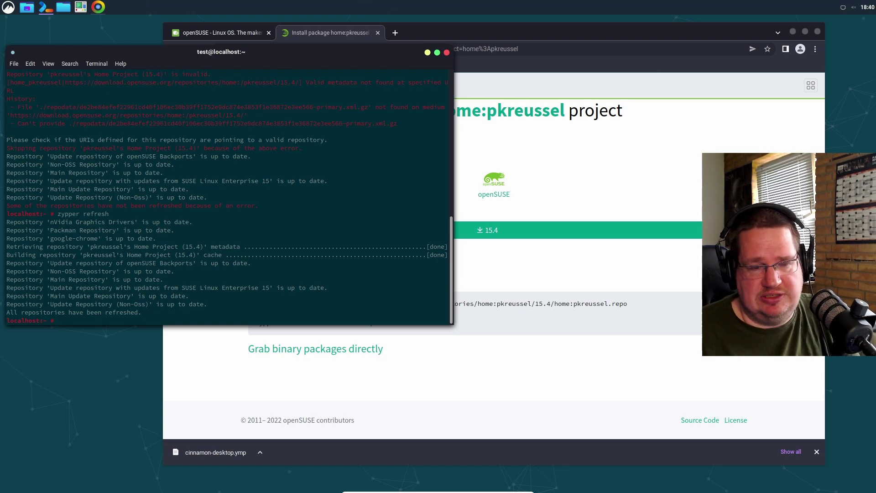
Step: Copy 'zypper install cinnamon-desktop' from the page and run it as root
{"action": "left_click", "coordinate": [537, 279]}
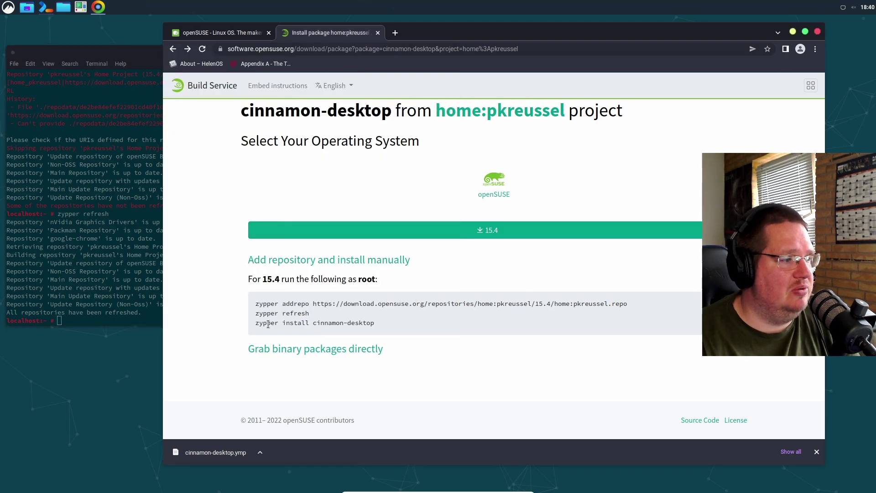
{"action": "left_click_drag", "start_coordinate": [262, 327], "coordinate": [348, 330]}
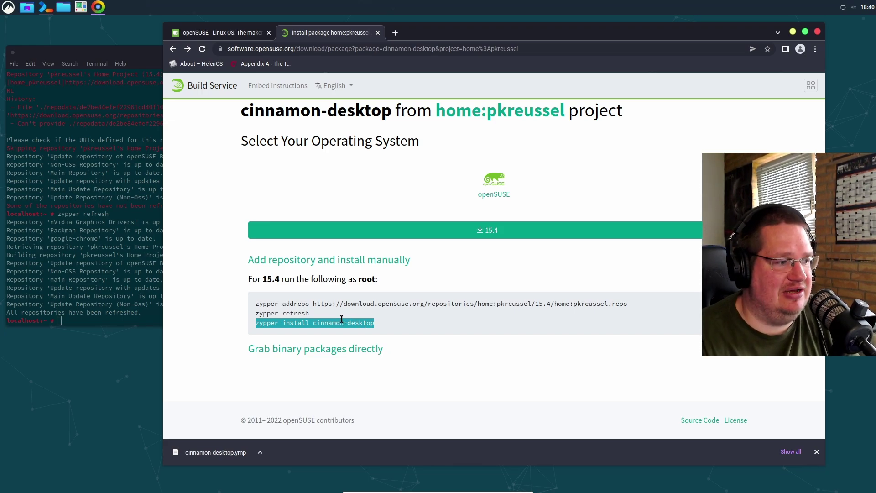
{"action": "right_click", "coordinate": [341, 318]}
{"action": "left_click", "coordinate": [347, 323]}
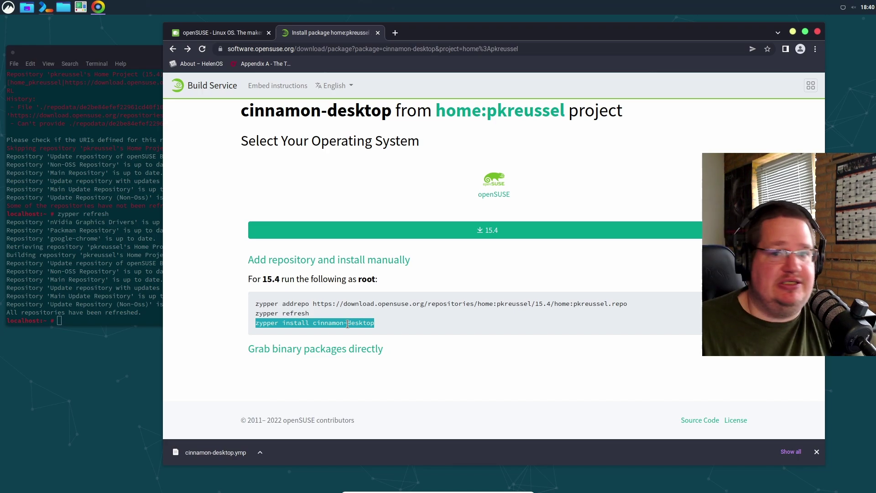
{"action": "left_click", "coordinate": [82, 315]}
{"action": "type", "text": "zypper install cinnamon-desktop"}
{"action": "key", "text": "Return"}
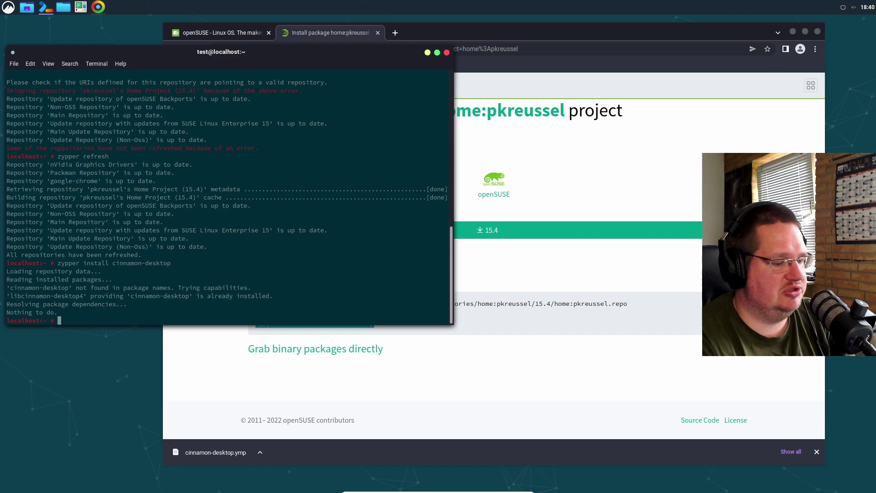
{"action": "type", "text": "zy"}
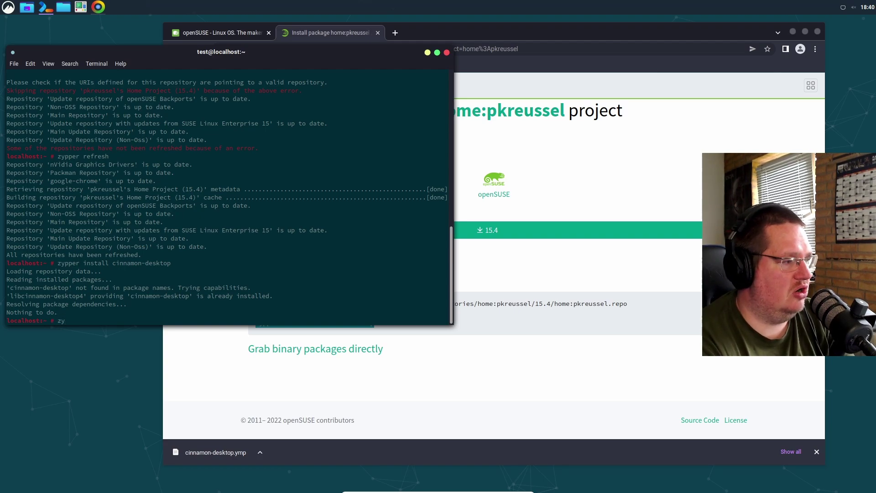
{"action": "type", "text": "pper up"}
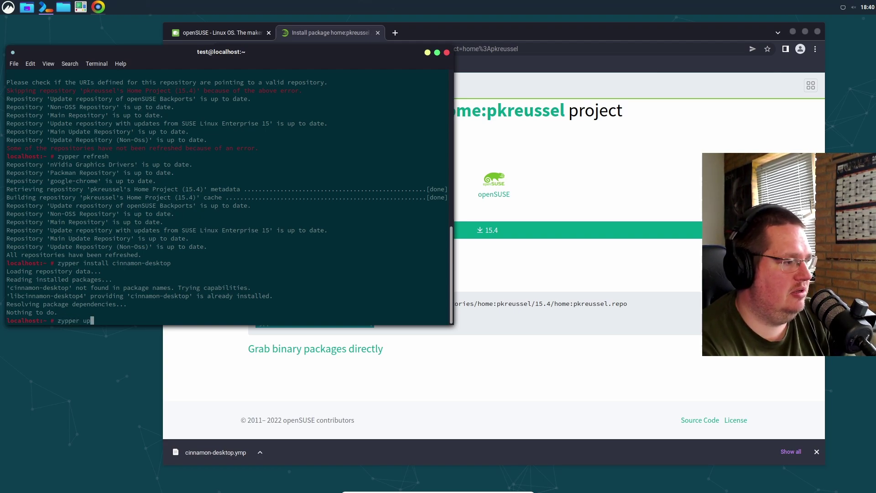
Step: Run zypper up, zypper dup, then zypper up again, each finding nothing to do
{"action": "key", "text": "Return"}
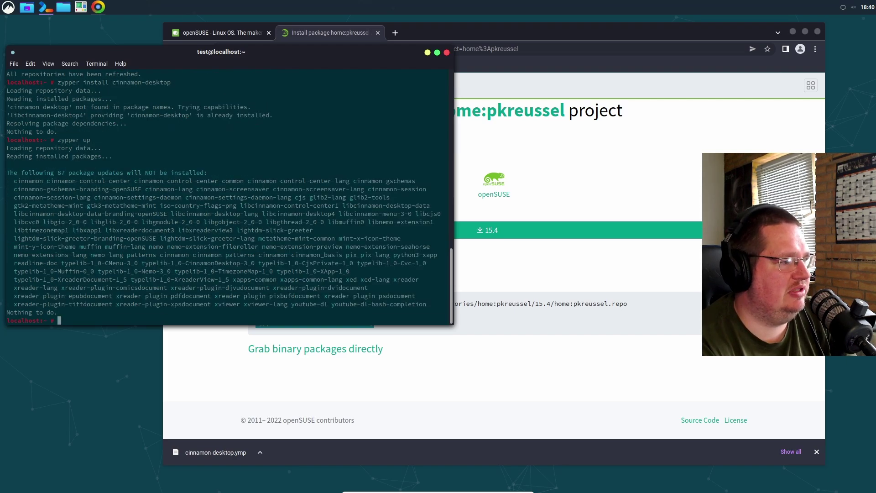
{"action": "key", "text": "Up"}
{"action": "key", "text": "Left"}
{"action": "key", "text": "Left"}
{"action": "key", "text": "Return"}
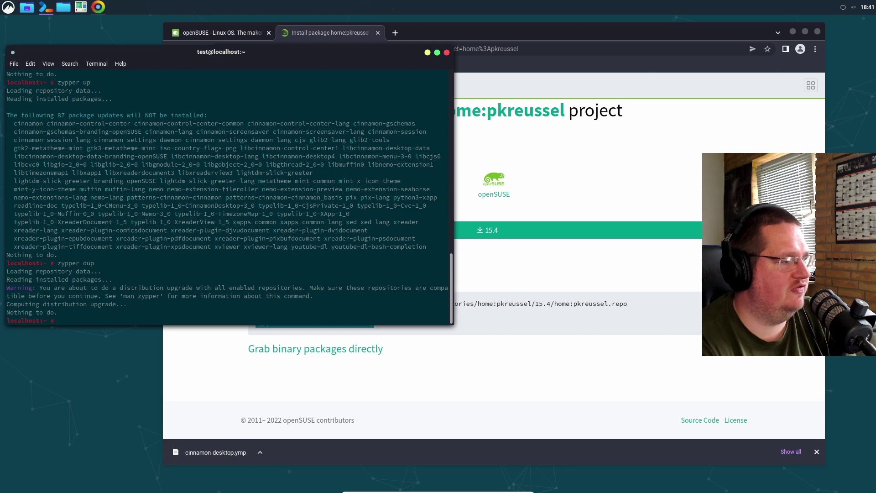
{"action": "key", "text": "Up"}
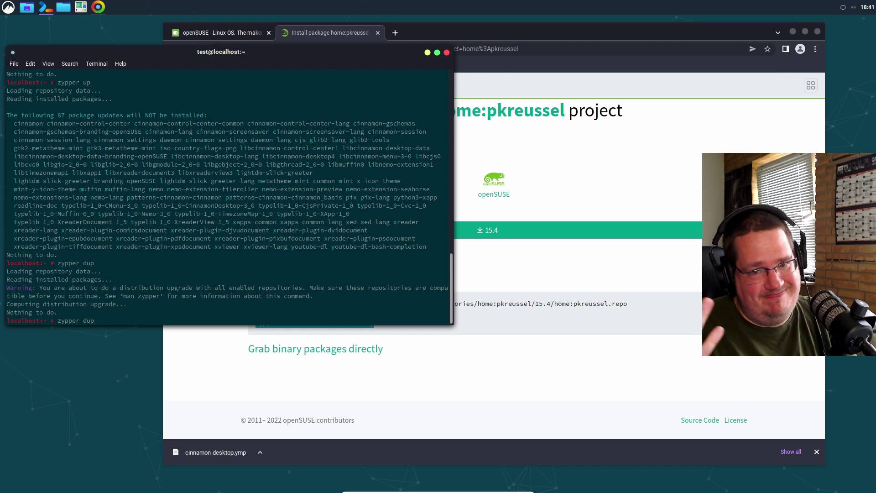
{"action": "key", "text": "Up"}
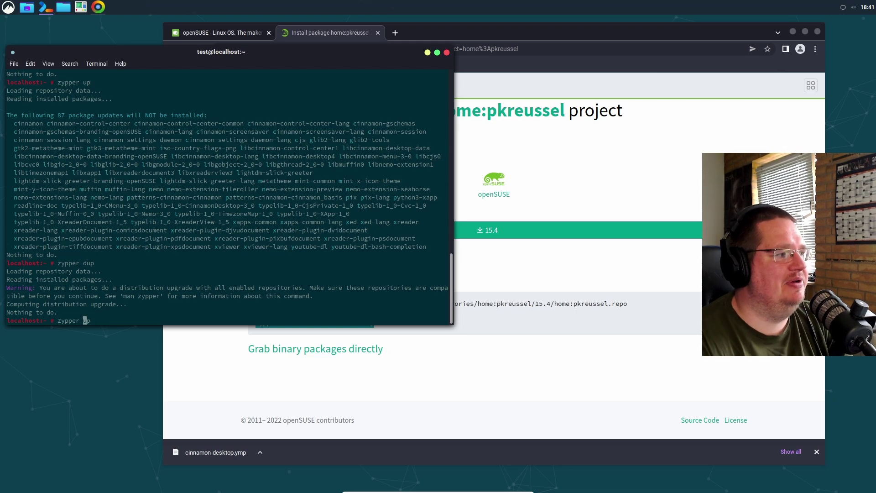
{"action": "key", "text": "Return"}
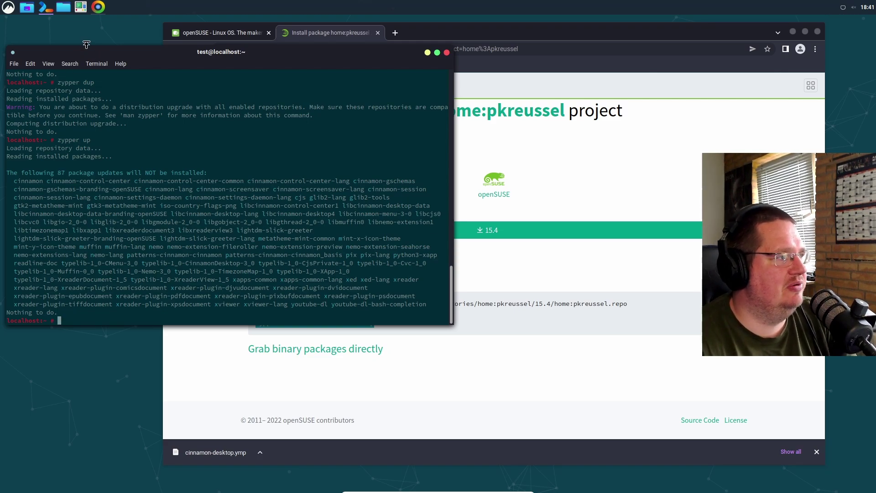
Step: Set pkreussel's Home Project repository priority to 98 in YaST, then rerun the system update
{"action": "left_click", "coordinate": [80, 8]}
{"action": "left_click", "coordinate": [505, 290]}
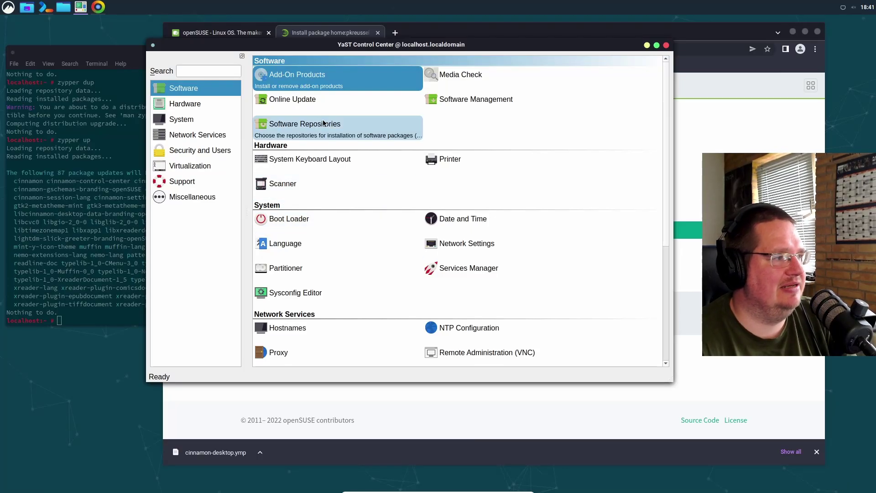
{"action": "left_click", "coordinate": [289, 123]}
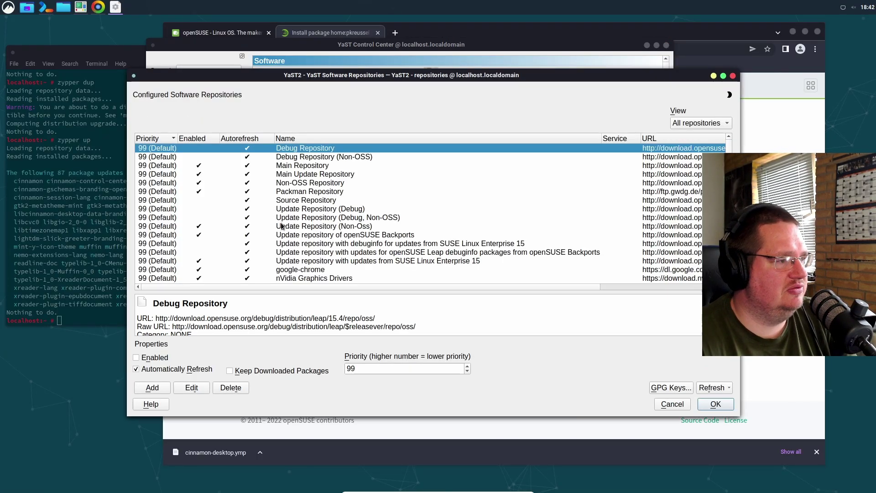
{"action": "scroll", "coordinate": [281, 227], "scroll_direction": "down", "scroll_amount": 1}
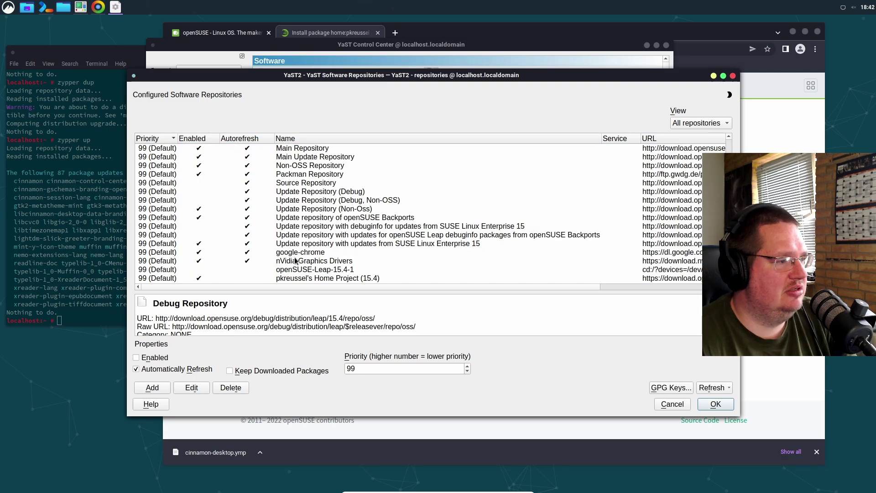
{"action": "left_click", "coordinate": [298, 278]}
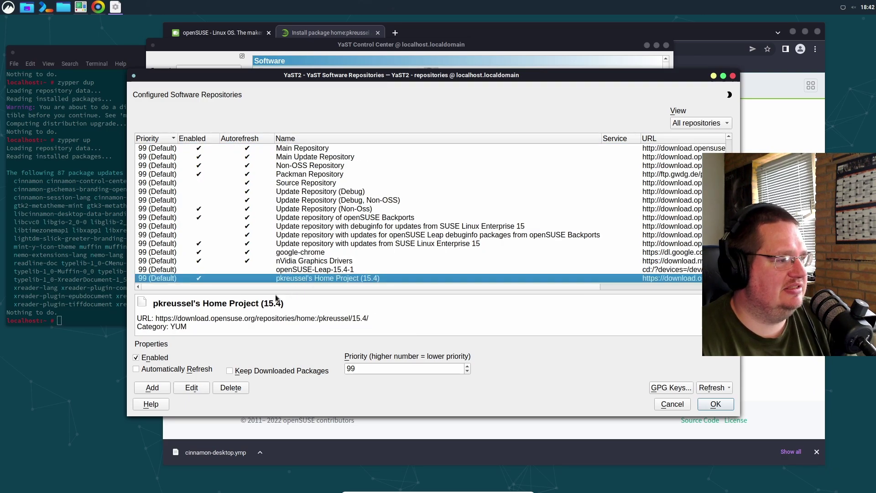
{"action": "left_click", "coordinate": [468, 371]}
{"action": "scroll", "coordinate": [391, 261], "scroll_direction": "up", "scroll_amount": 1}
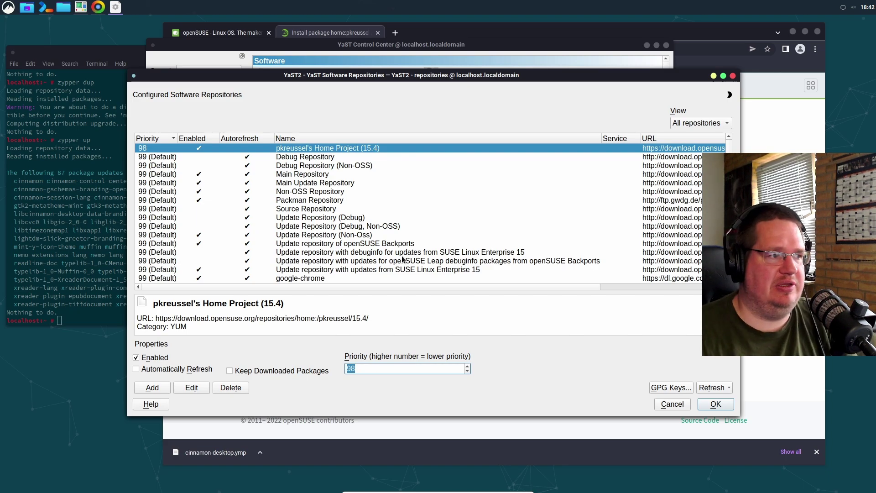
{"action": "left_click", "coordinate": [711, 405]}
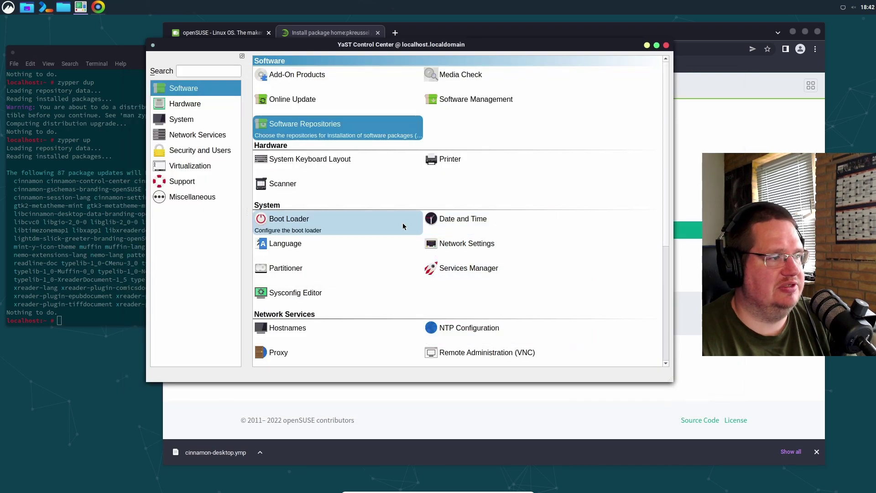
{"action": "left_click", "coordinate": [93, 52]}
{"action": "type", "text": "zypper up"}
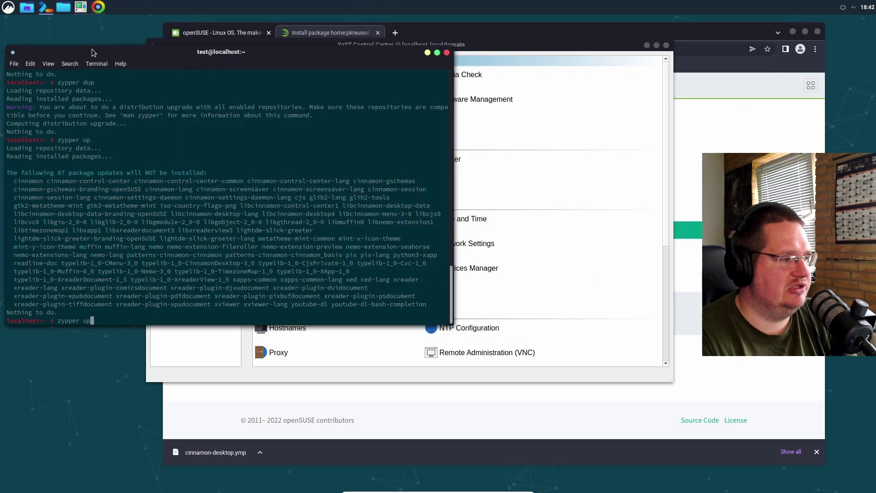
{"action": "key", "text": "Return"}
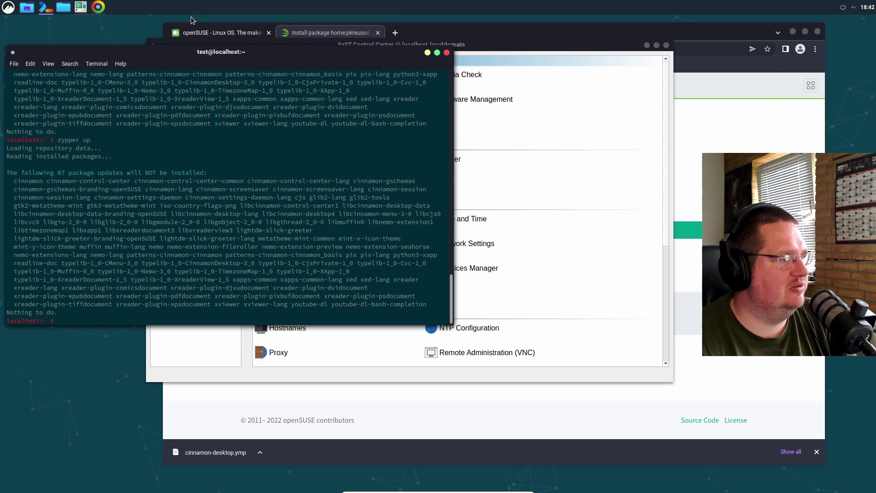
Step: Bring YaST Control Center forward and launch the Software Management module
{"action": "left_click", "coordinate": [80, 9]}
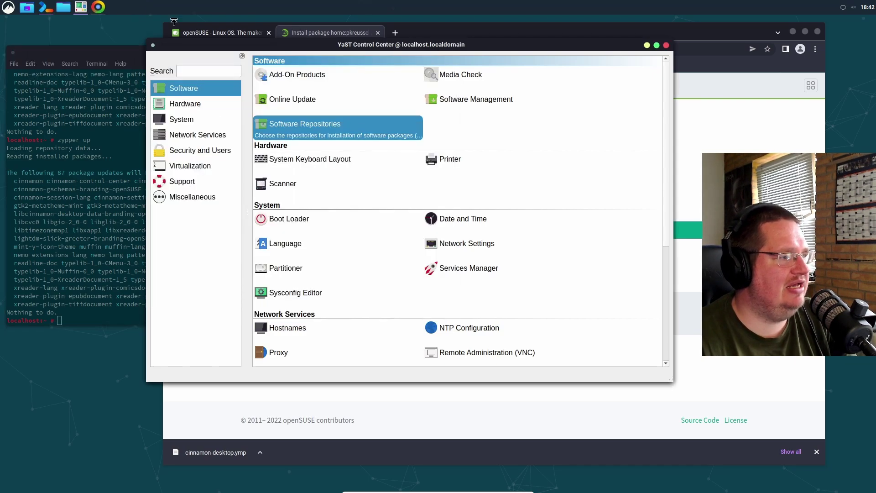
{"action": "double_click", "coordinate": [443, 106]}
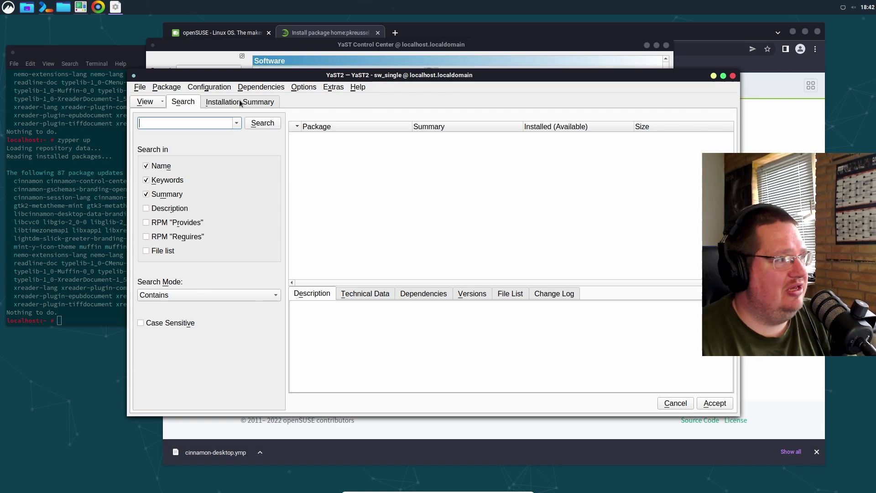
Step: Recall the previous 'zypper up' command in the terminal, then discard the unfinished draft
{"action": "left_click", "coordinate": [84, 53]}
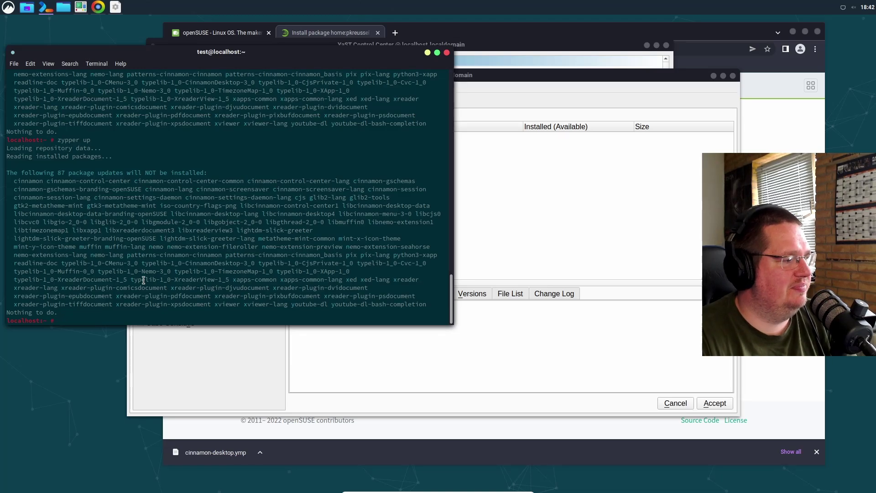
{"action": "key", "text": "Up"}
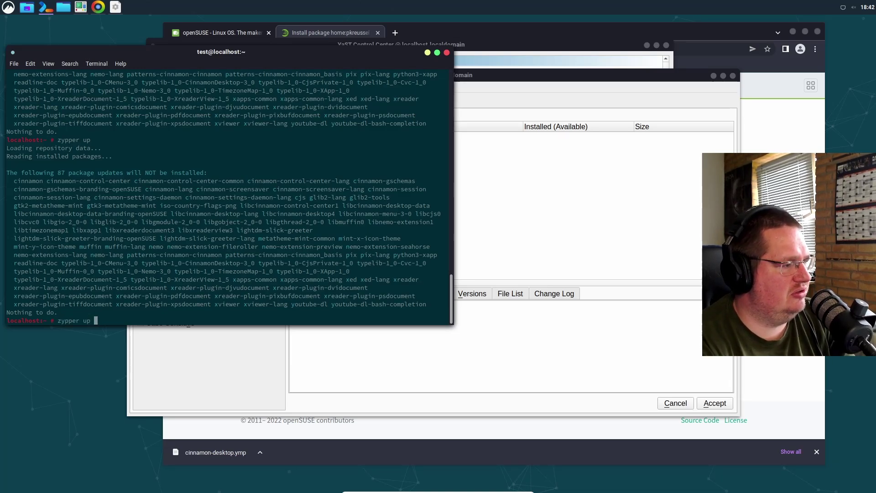
{"action": "type", "text": "from --"}
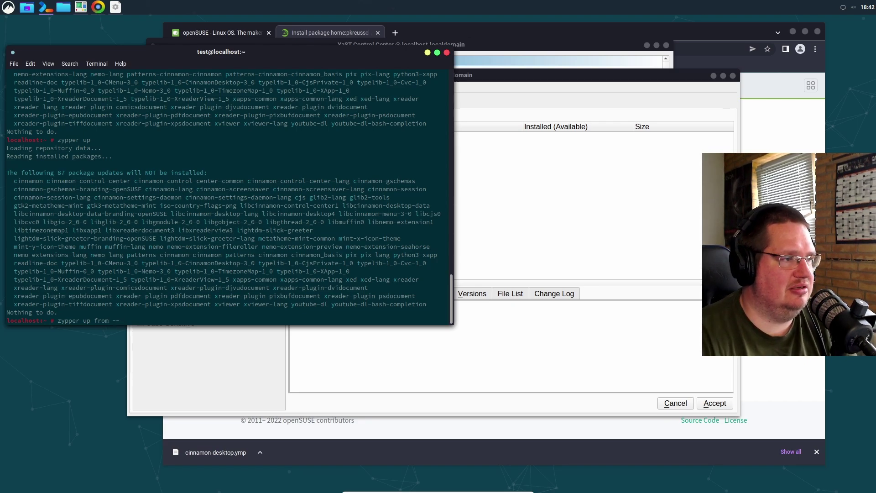
{"action": "type", "text": "psk"}
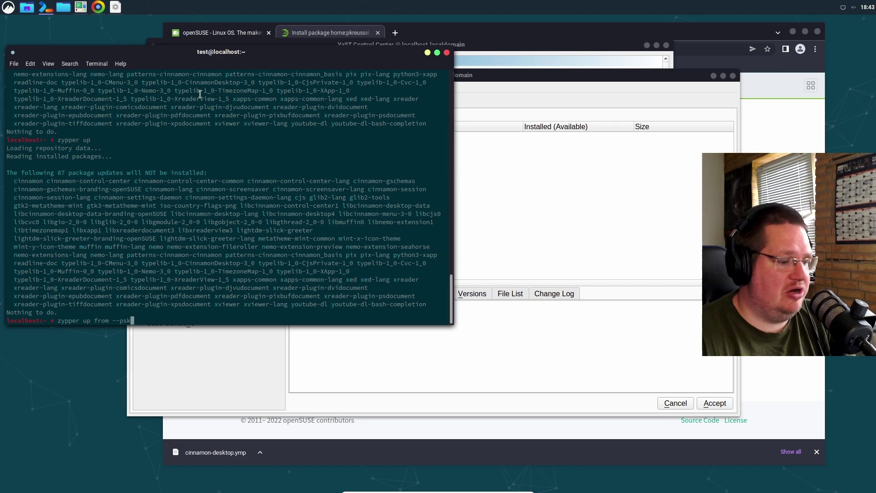
{"action": "key", "text": "BackSpace"}
{"action": "key", "text": "BackSpace"}
{"action": "key", "text": "BackSpace"}
{"action": "key", "text": "BackSpace"}
{"action": "key", "text": "BackSpace"}
{"action": "key", "text": "BackSpace"}
{"action": "key", "text": "BackSpace"}
{"action": "key", "text": "BackSpace"}
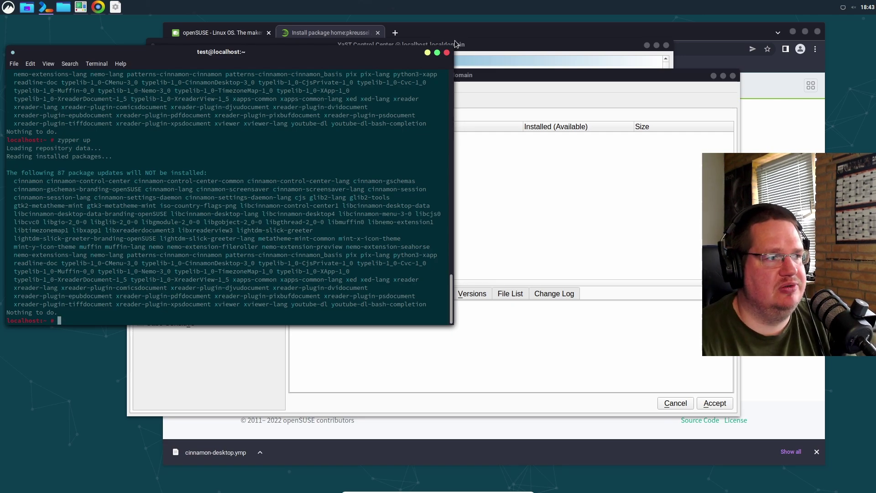
Step: Switch system packages to pkreussel's Home Project (15.4) versions, removing gio-branding-openSUSE to resolve the conflict
{"action": "left_click_drag", "start_coordinate": [512, 74], "coordinate": [436, 55]}
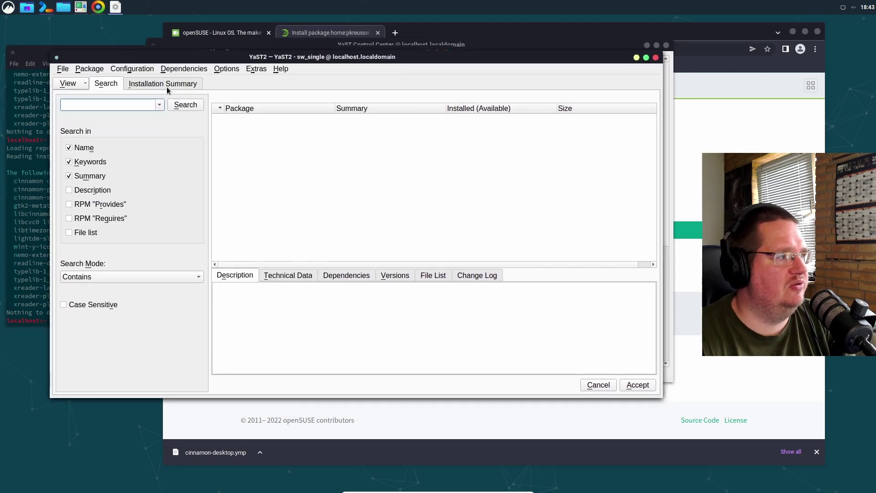
{"action": "left_click", "coordinate": [85, 83]}
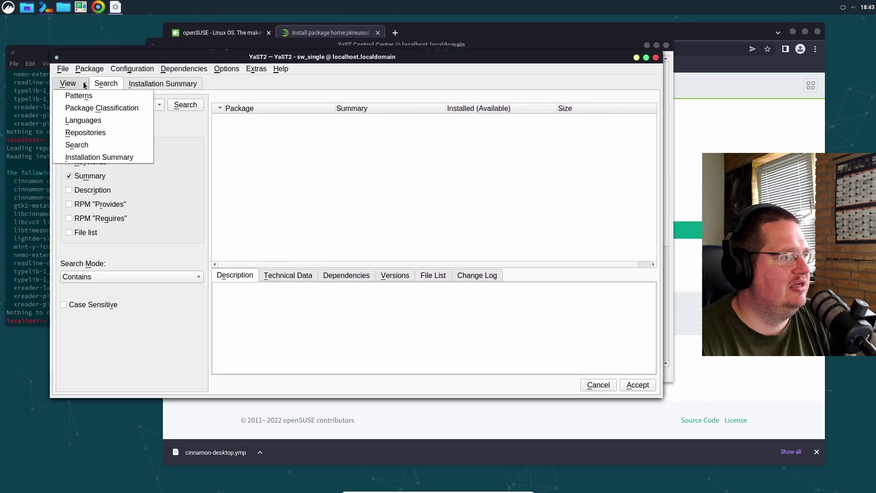
{"action": "left_click", "coordinate": [89, 133]}
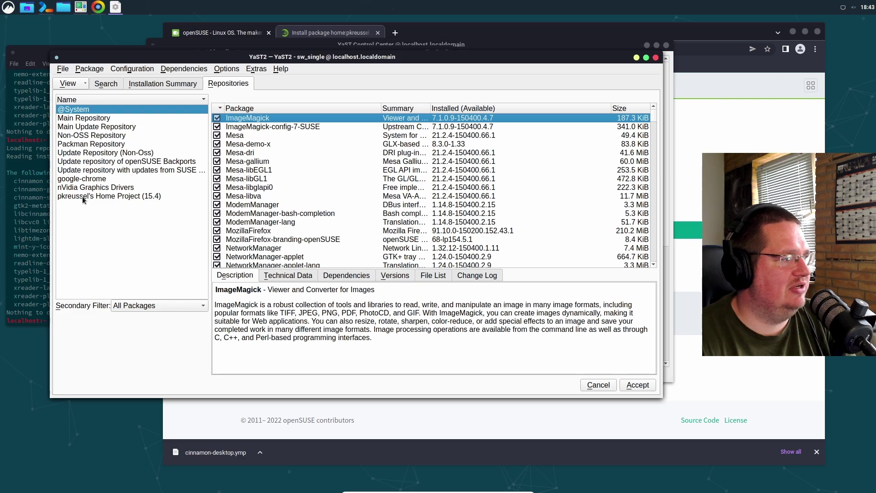
{"action": "left_click", "coordinate": [70, 196]}
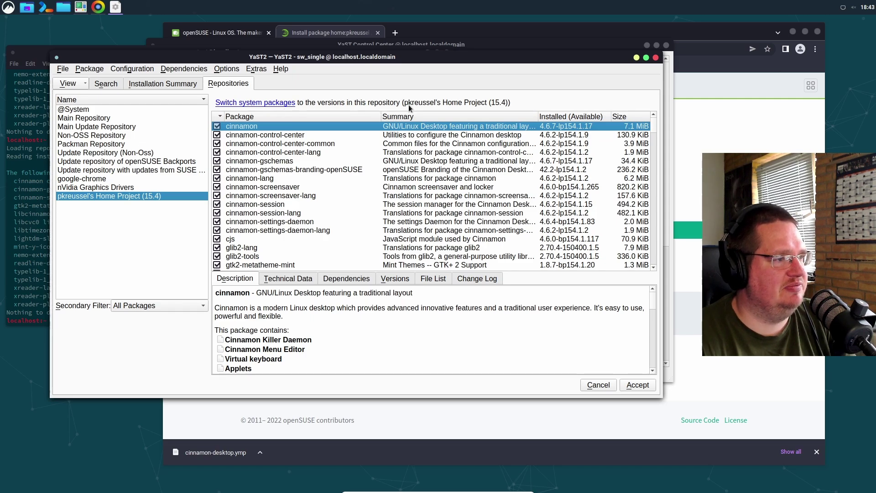
{"action": "left_click", "coordinate": [258, 103]}
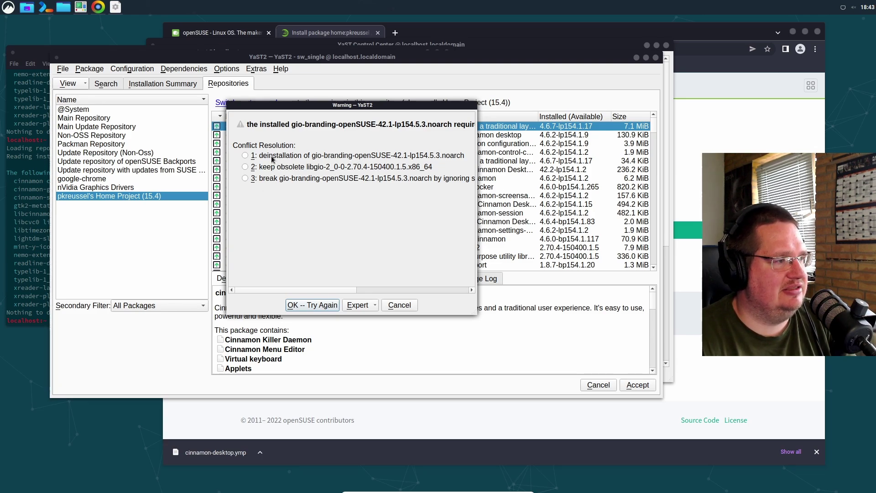
{"action": "left_click", "coordinate": [312, 306]}
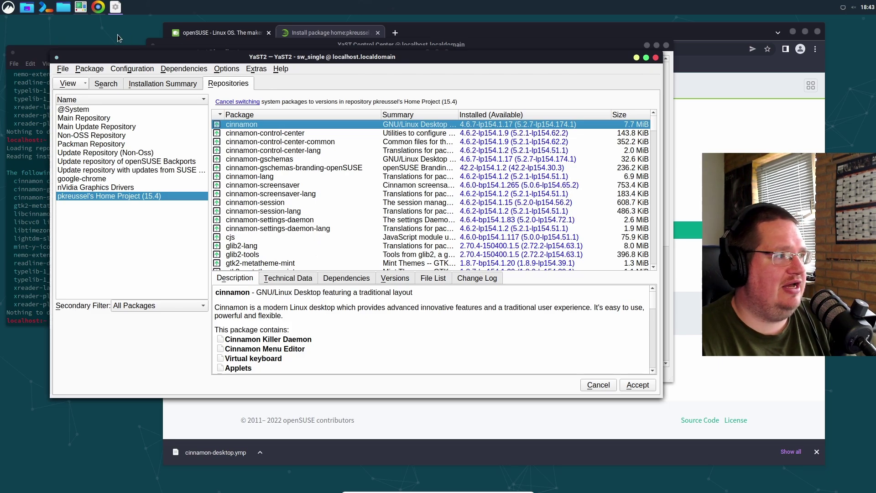
Step: Rerun 'zypper up' in the terminal, which reports system management is locked
{"action": "left_click", "coordinate": [34, 48]}
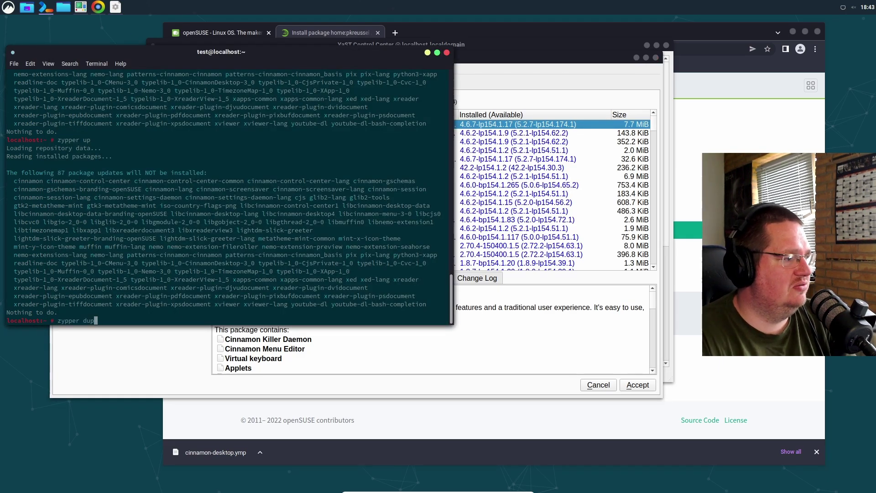
{"action": "key", "text": "Up"}
{"action": "key", "text": "Return"}
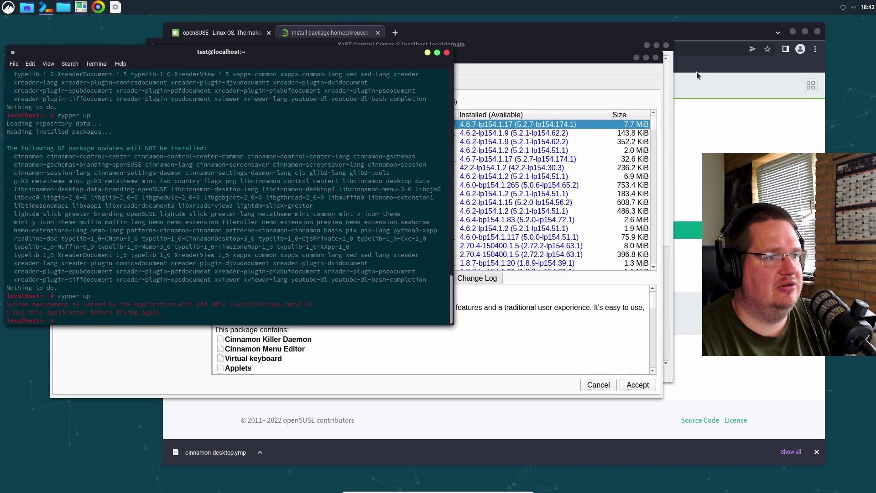
Step: Keep YaST's pending changes instead of quitting, and rearrange the YaST and terminal windows
{"action": "left_click", "coordinate": [654, 59]}
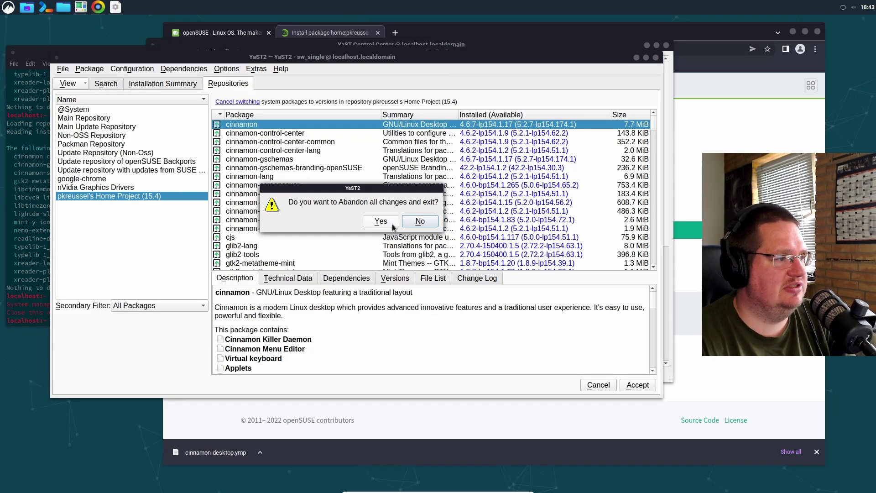
{"action": "left_click", "coordinate": [416, 226]}
{"action": "left_click_drag", "start_coordinate": [189, 57], "coordinate": [323, 73]}
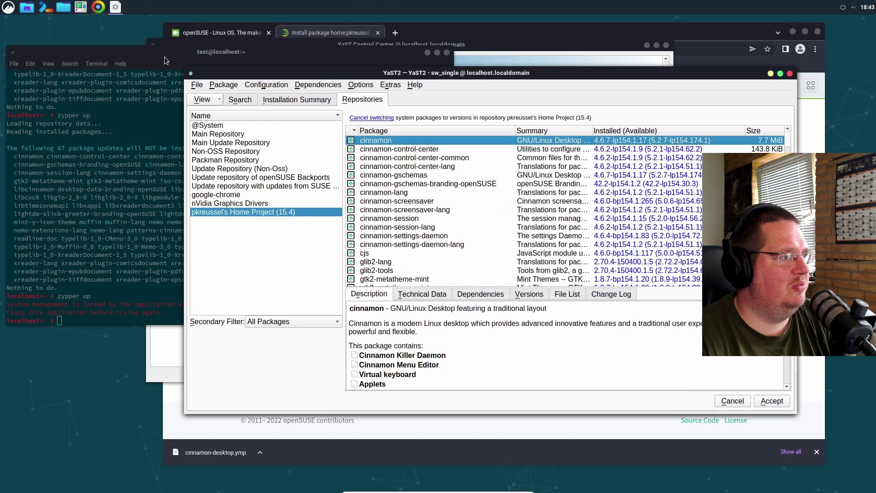
{"action": "left_click", "coordinate": [163, 57]}
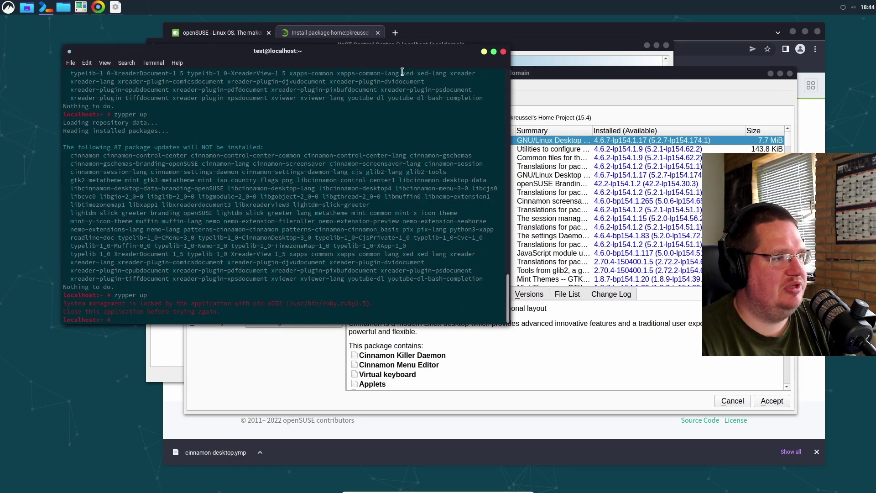
{"action": "left_click_drag", "start_coordinate": [404, 59], "coordinate": [346, 58]}
Step: Accept the queued Cinnamon 5.x switch in YaST to review automatic dependency changes
{"action": "left_click_drag", "start_coordinate": [494, 72], "coordinate": [465, 54]}
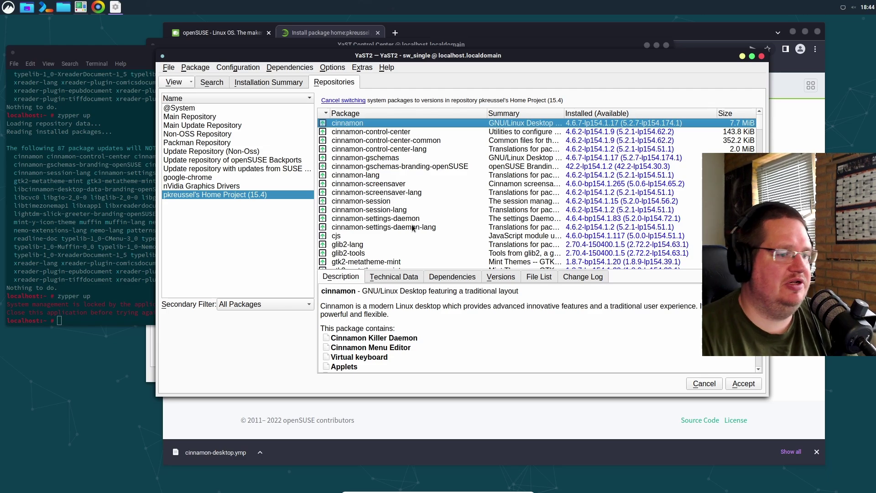
{"action": "left_click", "coordinate": [743, 383]}
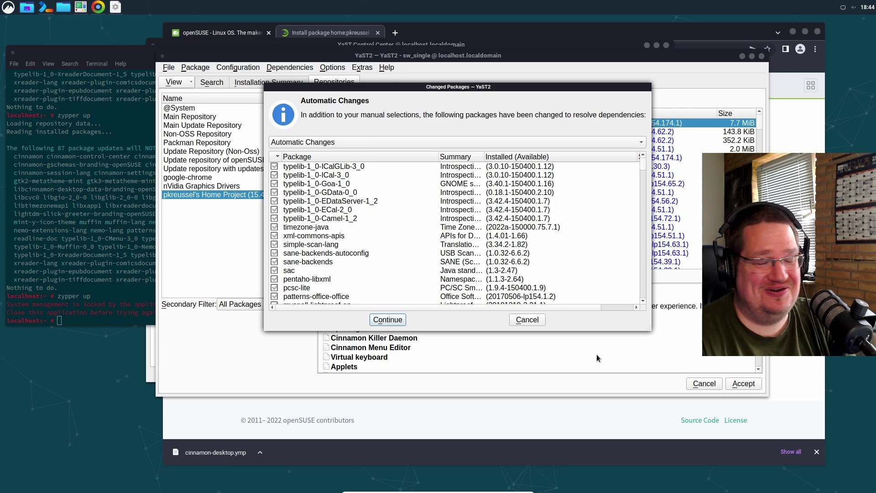
Step: Print zypper's command help in the terminal, switching back and forth with YaST's dependency list
{"action": "left_click", "coordinate": [73, 320]}
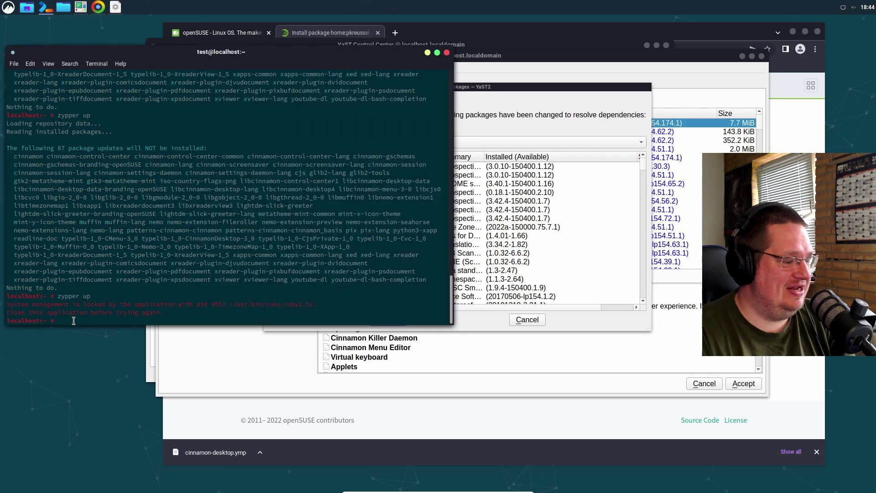
{"action": "type", "text": "zypper hel"}
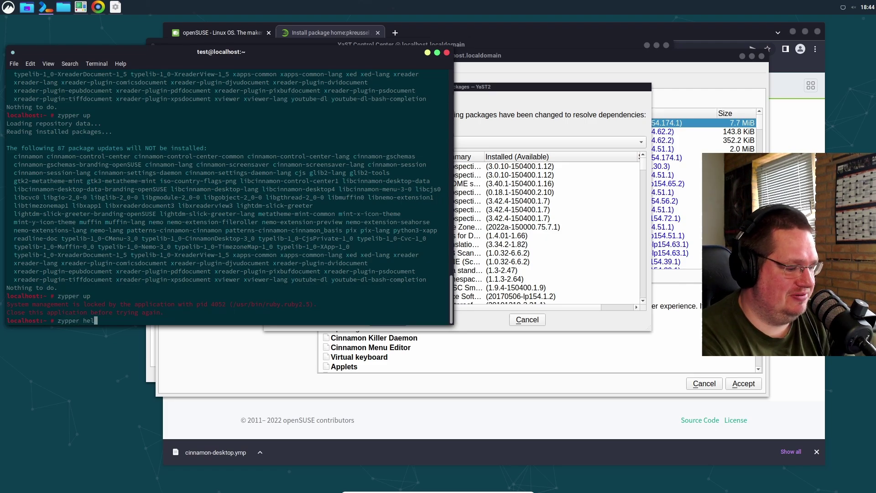
{"action": "key", "text": "Return"}
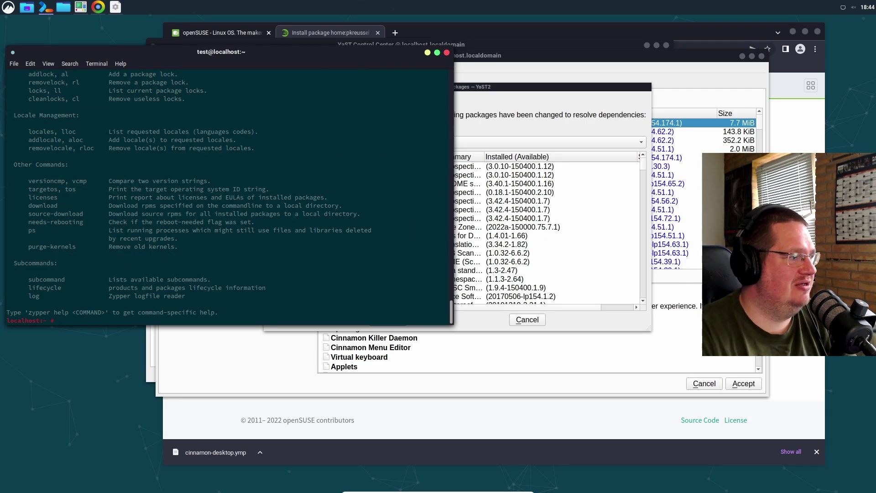
{"action": "scroll", "coordinate": [177, 160], "scroll_direction": "up", "scroll_amount": 8}
{"action": "scroll", "coordinate": [178, 160], "scroll_direction": "up", "scroll_amount": 7}
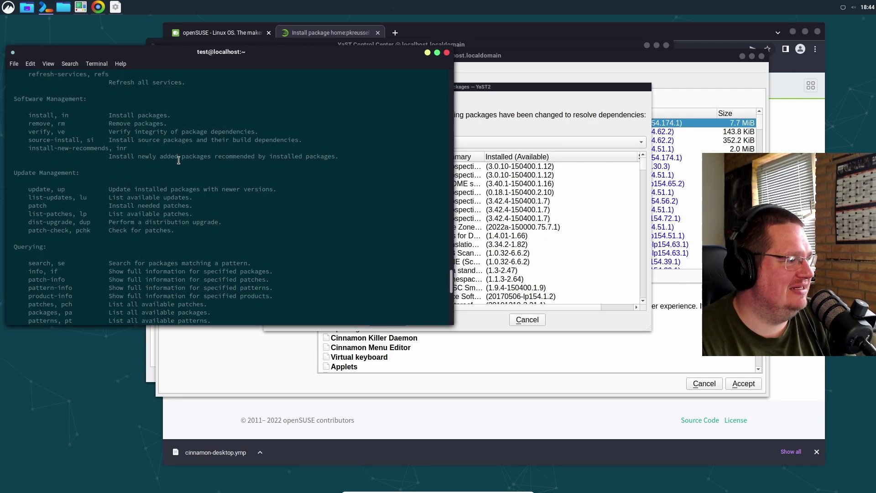
{"action": "scroll", "coordinate": [178, 160], "scroll_direction": "up", "scroll_amount": 10}
{"action": "scroll", "coordinate": [144, 238], "scroll_direction": "down", "scroll_amount": 4}
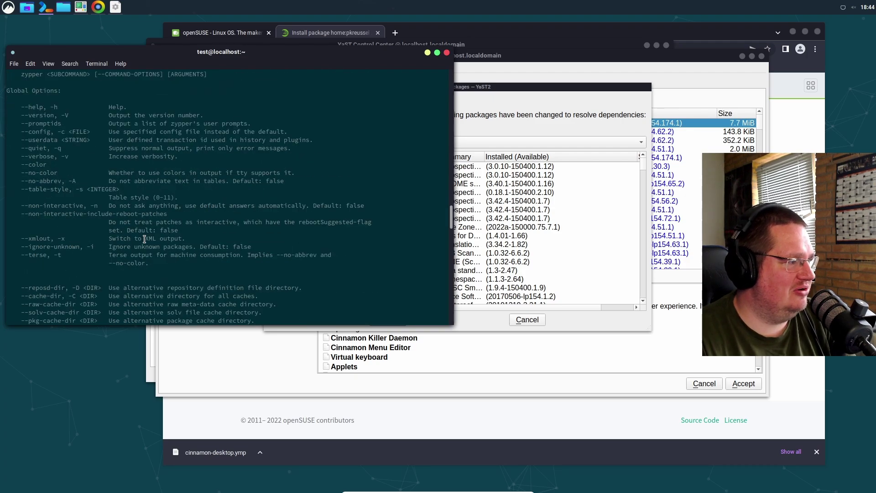
{"action": "scroll", "coordinate": [144, 238], "scroll_direction": "down", "scroll_amount": 3}
{"action": "scroll", "coordinate": [144, 238], "scroll_direction": "down", "scroll_amount": 3}
{"action": "scroll", "coordinate": [144, 238], "scroll_direction": "down", "scroll_amount": 3}
{"action": "scroll", "coordinate": [144, 239], "scroll_direction": "down", "scroll_amount": 3}
{"action": "scroll", "coordinate": [145, 239], "scroll_direction": "down", "scroll_amount": 4}
{"action": "scroll", "coordinate": [140, 244], "scroll_direction": "down", "scroll_amount": 5}
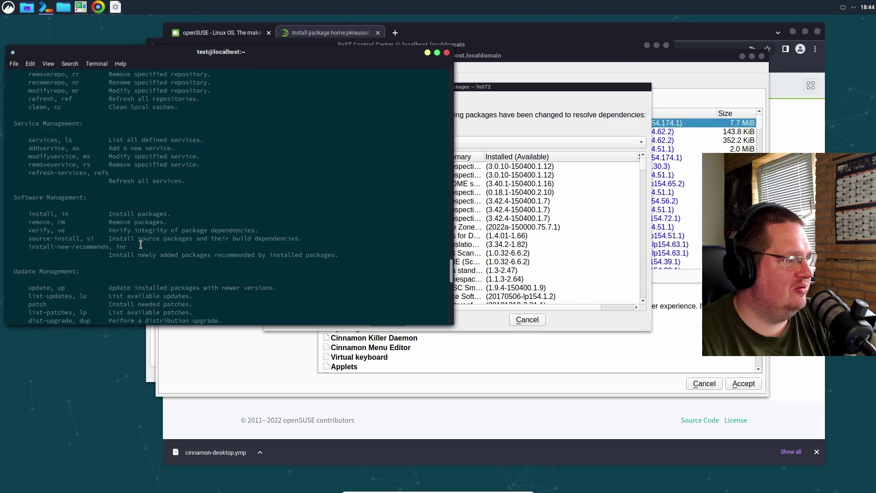
{"action": "scroll", "coordinate": [140, 244], "scroll_direction": "down", "scroll_amount": 3}
{"action": "scroll", "coordinate": [140, 244], "scroll_direction": "down", "scroll_amount": 5}
{"action": "scroll", "coordinate": [140, 244], "scroll_direction": "down", "scroll_amount": 5}
{"action": "scroll", "coordinate": [140, 244], "scroll_direction": "down", "scroll_amount": 5}
{"action": "left_click", "coordinate": [475, 89]}
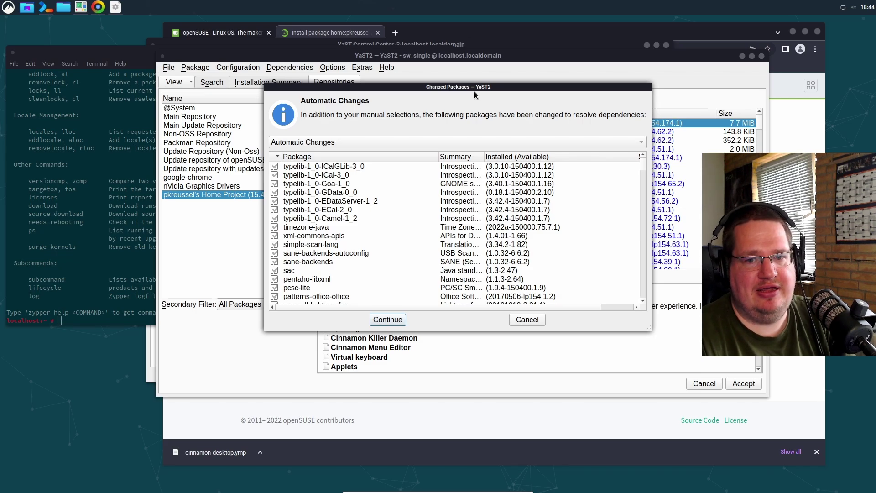
{"action": "left_click", "coordinate": [103, 50]}
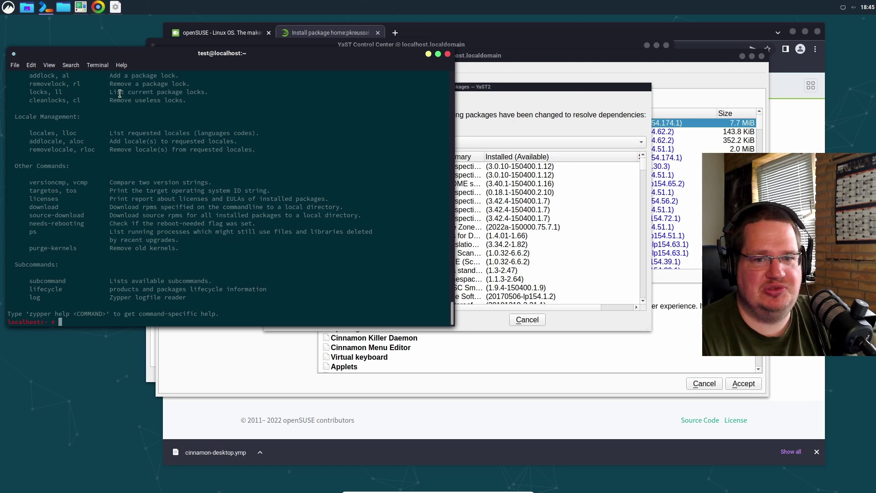
{"action": "left_click", "coordinate": [500, 100]}
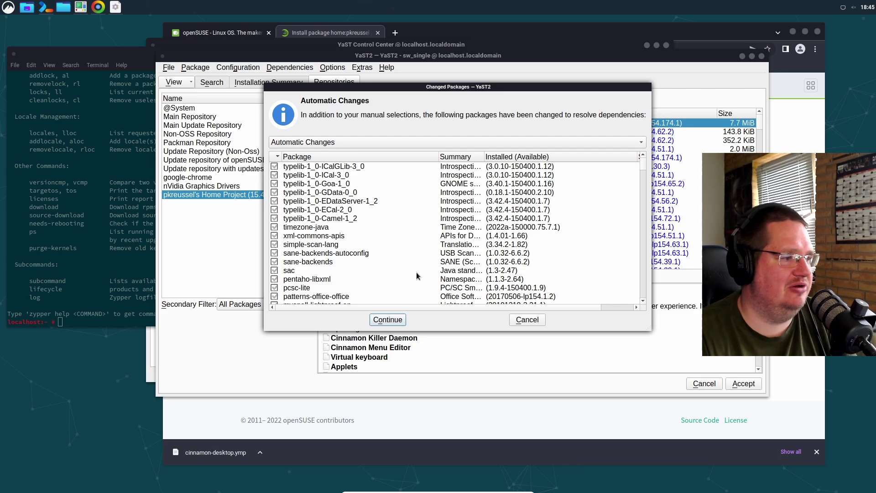
Step: Install the changes (111 installed, 87 updated, gio-branding removed), then close the terminal and Control Center
{"action": "left_click", "coordinate": [386, 319]}
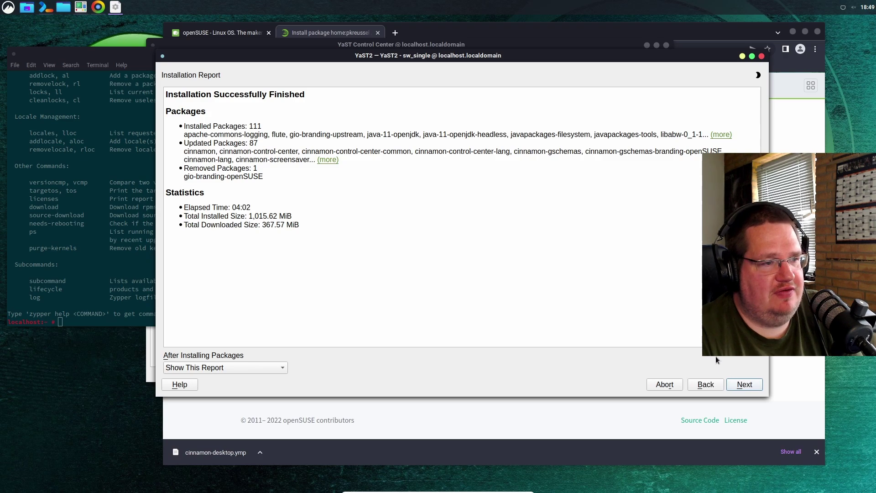
{"action": "left_click", "coordinate": [743, 384]}
{"action": "left_click", "coordinate": [447, 53]}
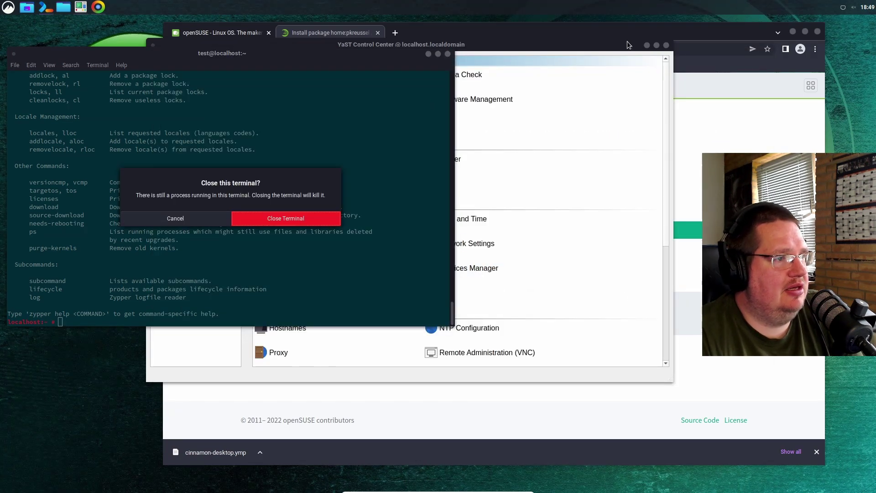
{"action": "left_click", "coordinate": [303, 216]}
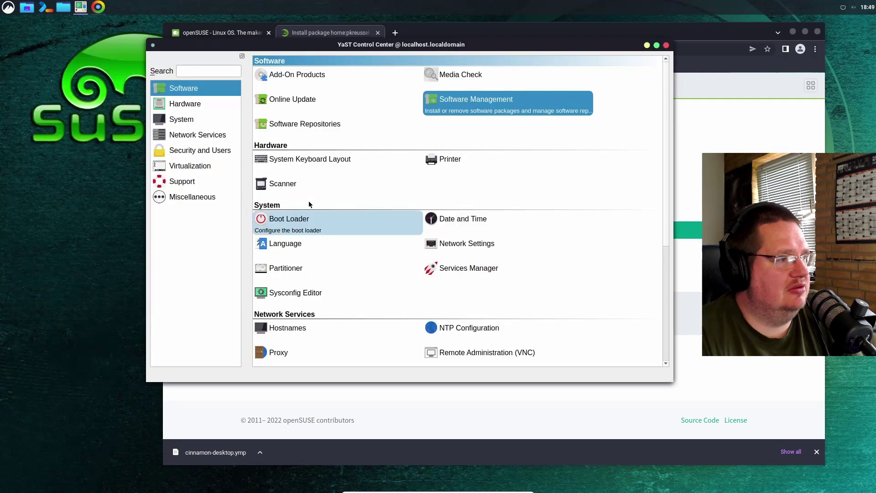
{"action": "left_click", "coordinate": [665, 44]}
Step: Close Chrome, restart the system, and highlight version 5.2.2 in Nemo's About dialog
{"action": "left_click", "coordinate": [816, 33]}
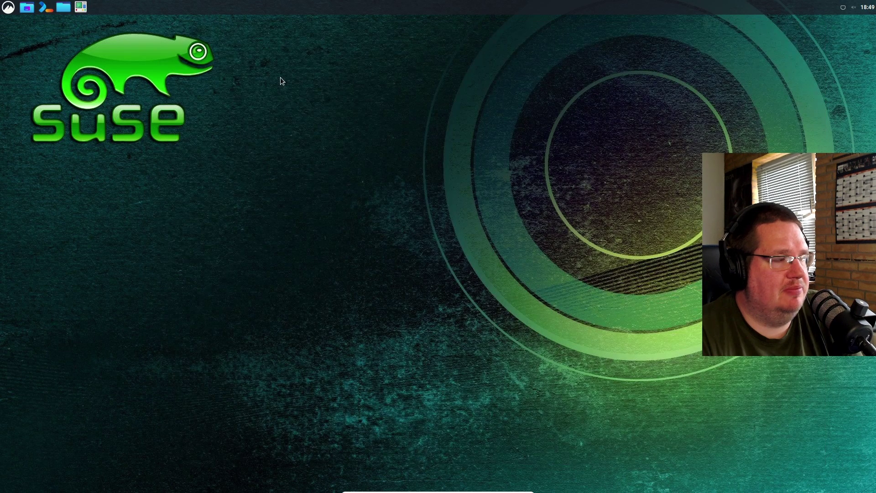
{"action": "left_click", "coordinate": [9, 7]}
{"action": "left_click", "coordinate": [22, 231]}
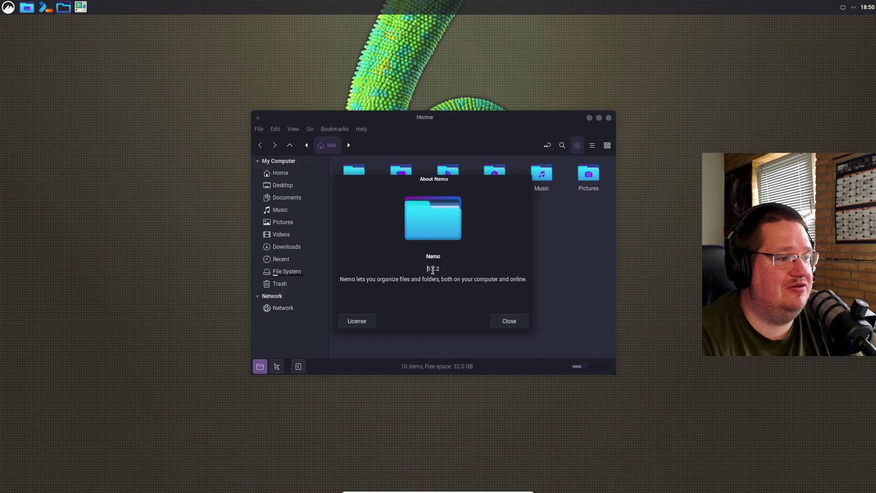
{"action": "left_click_drag", "start_coordinate": [447, 270], "coordinate": [427, 268]}
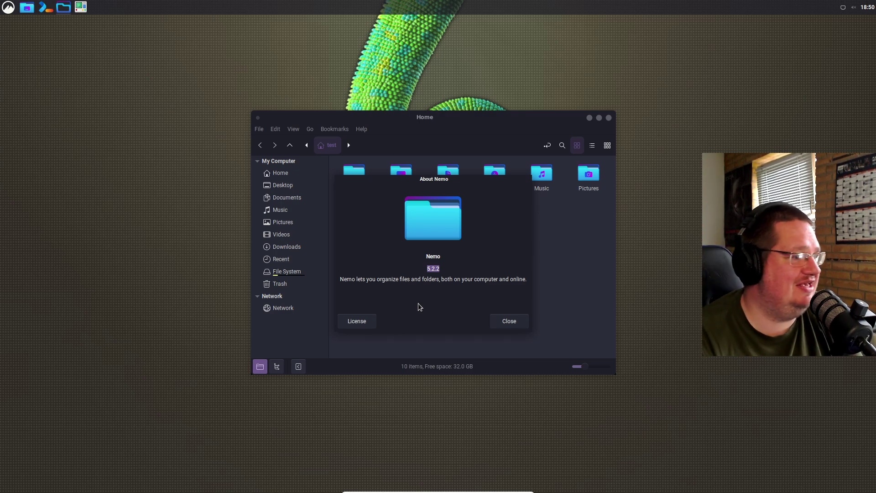
Step: Close the About Nemo dialog and move the Home window up and left
{"action": "left_click", "coordinate": [506, 322]}
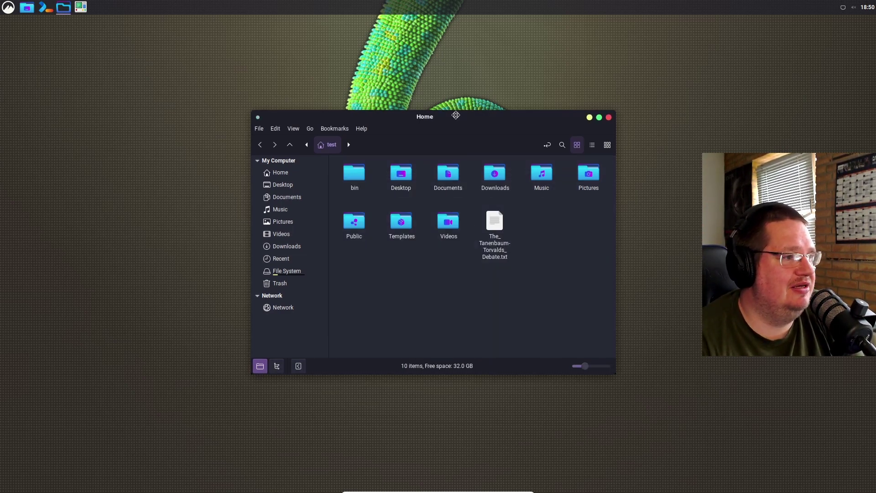
{"action": "left_click_drag", "start_coordinate": [462, 124], "coordinate": [440, 109]}
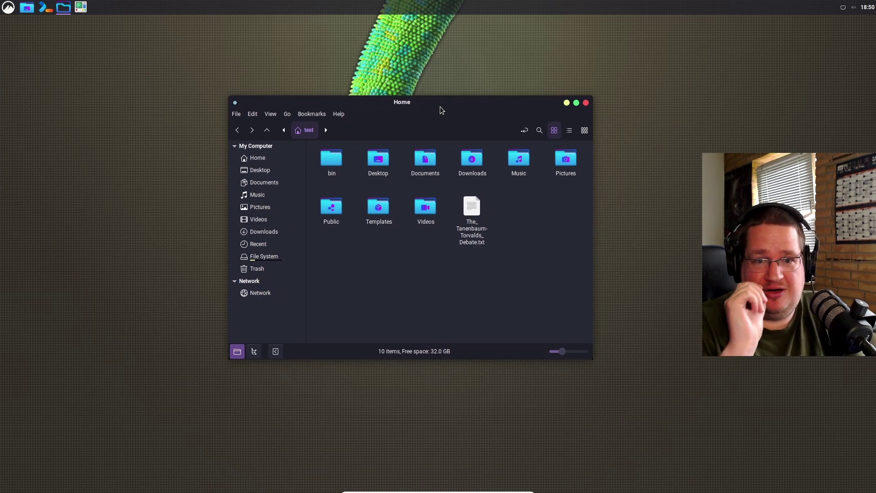